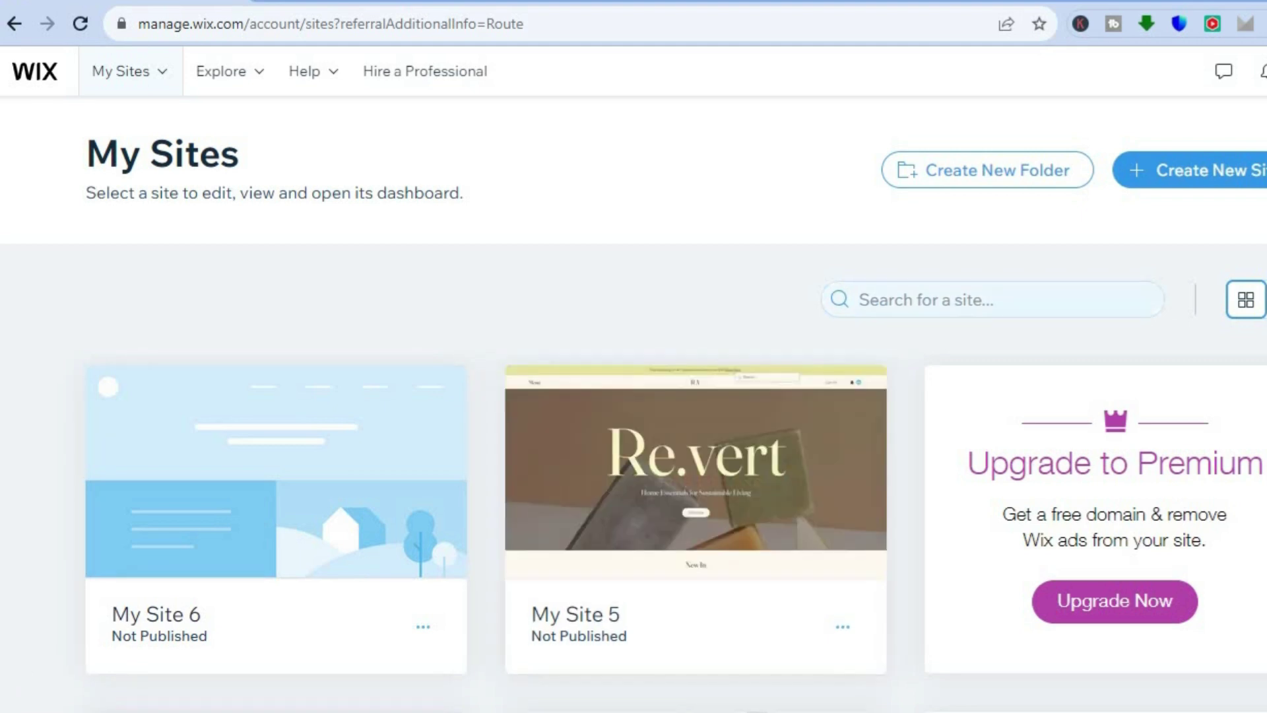
- Start creating a new site and choose to set it up without AI
scroll(676, 462, "down", 5)
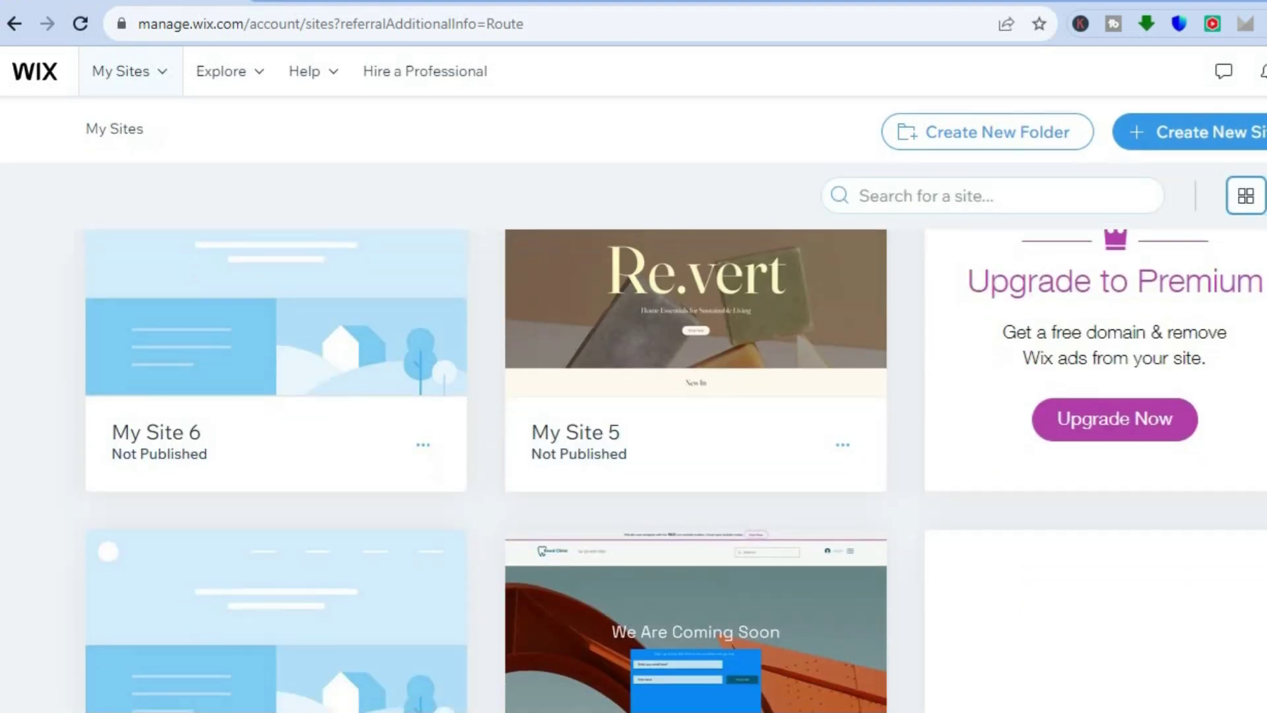
scroll(634, 462, "up", 5)
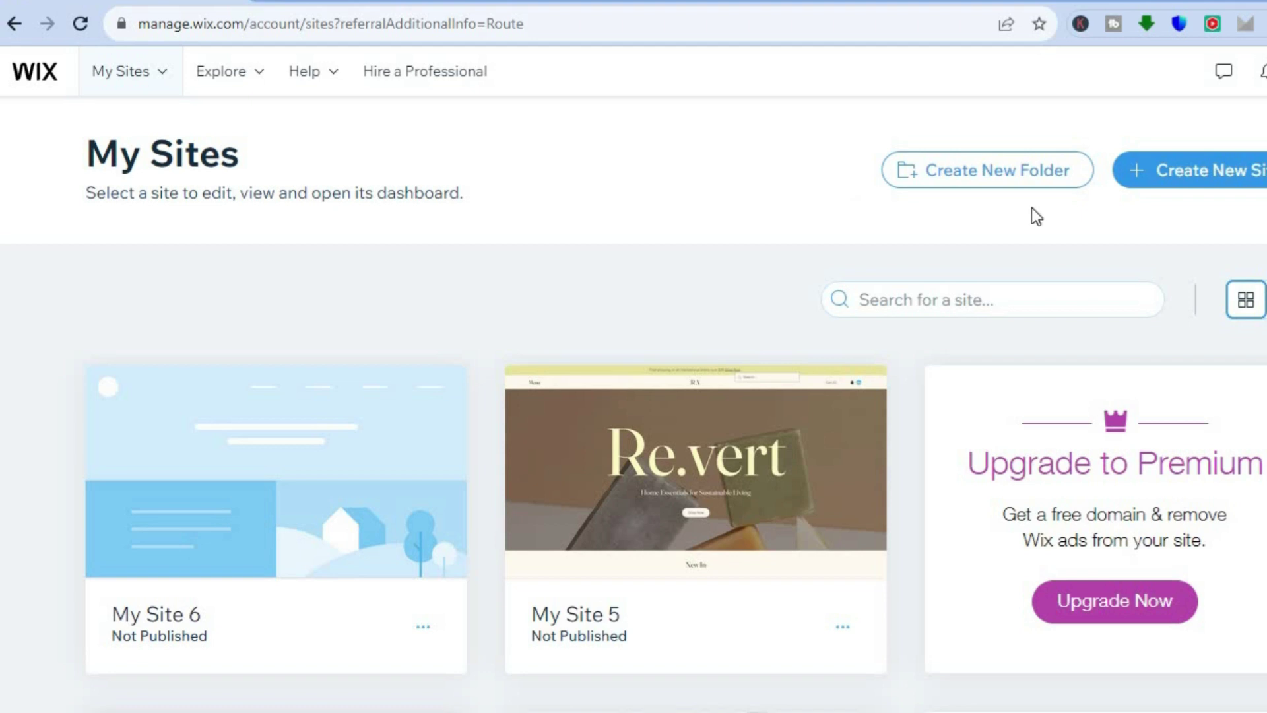
left_click(1200, 167)
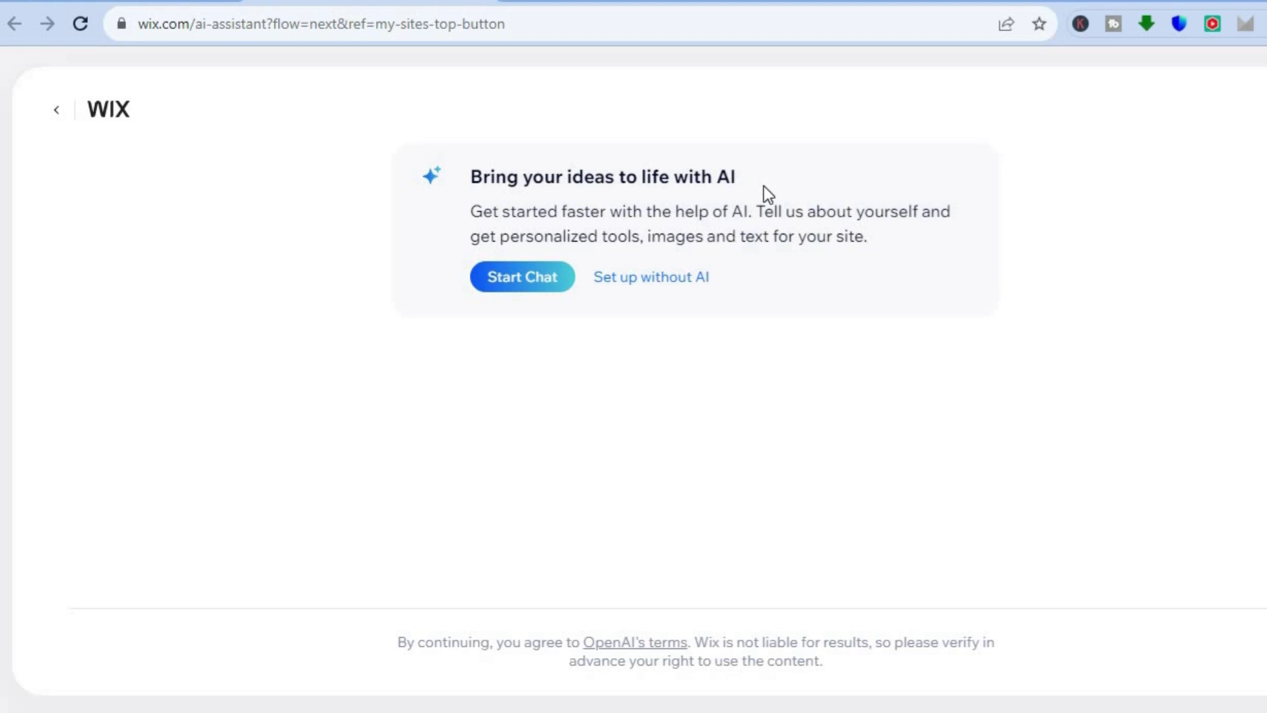
left_click(670, 288)
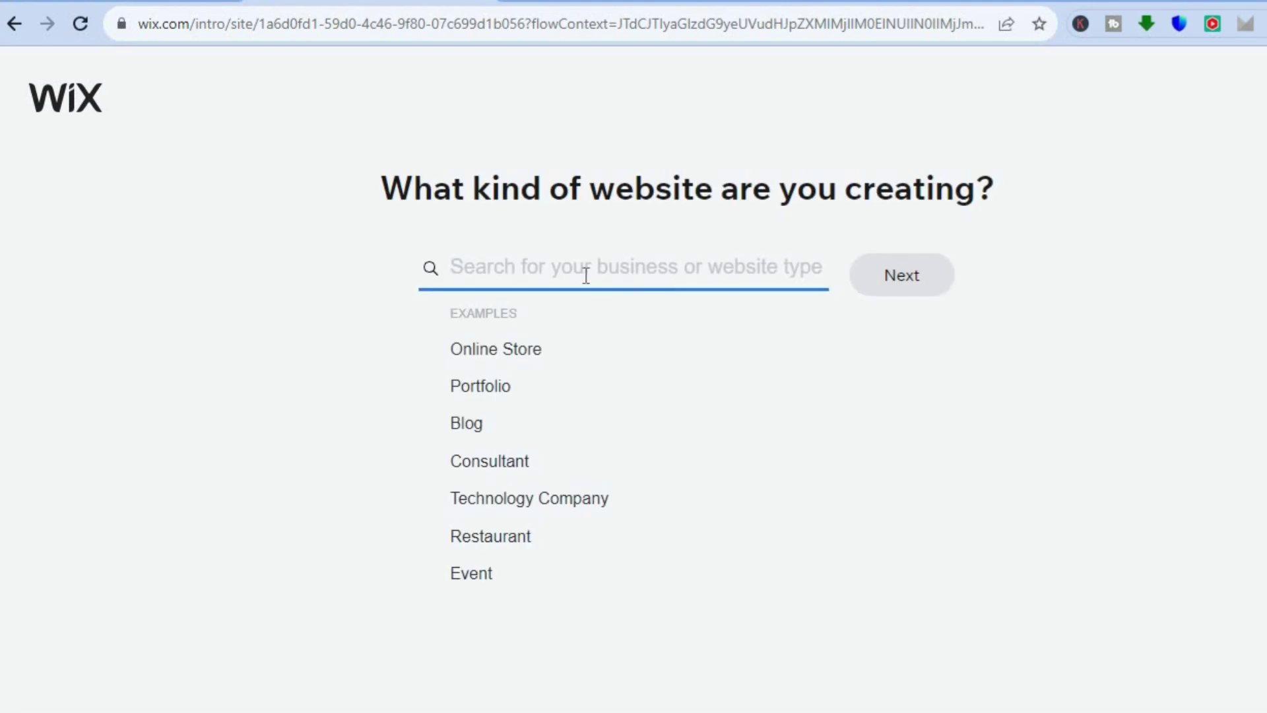
- Set the website type to Music Artist and enter the artist's name as the website name
type("MU")
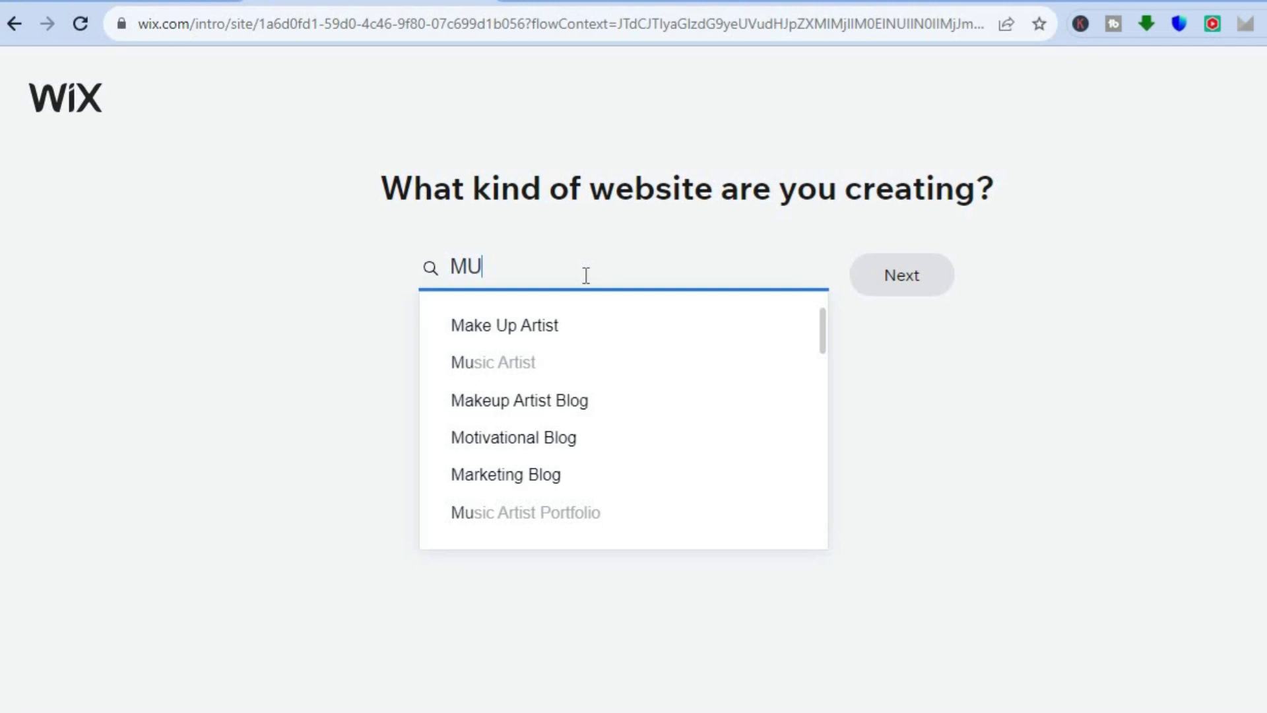
type("S")
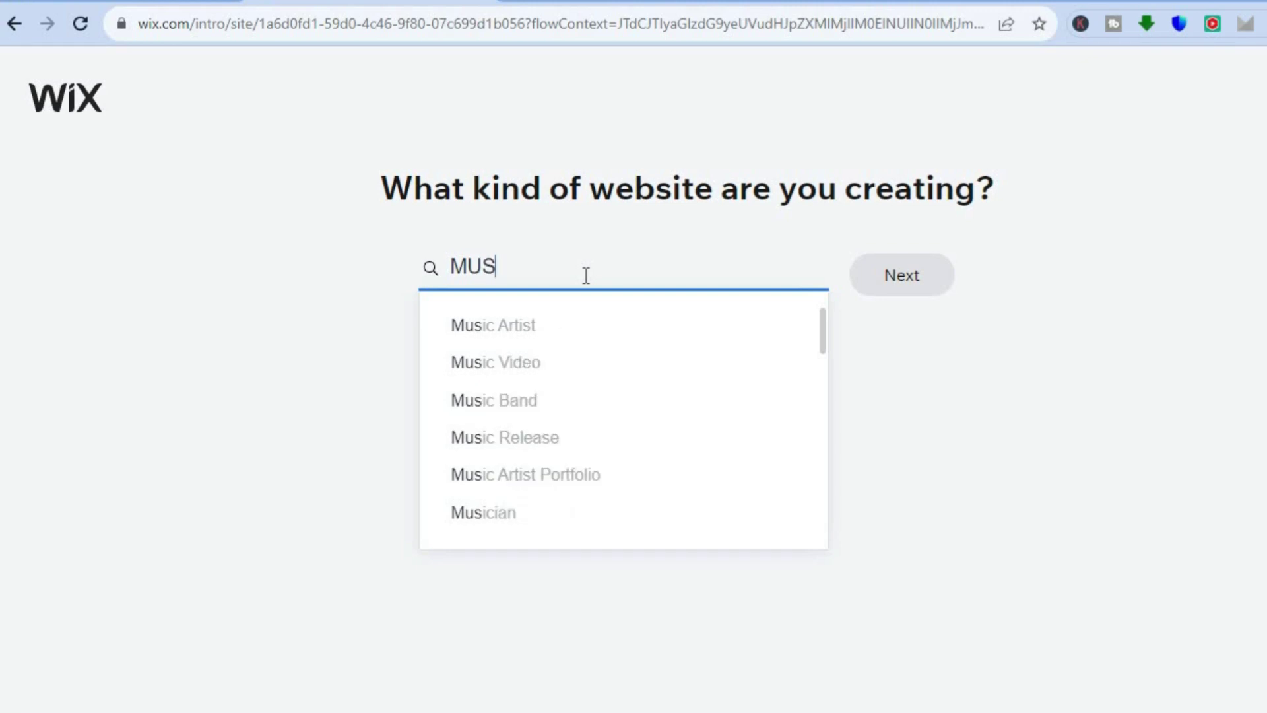
type("IC")
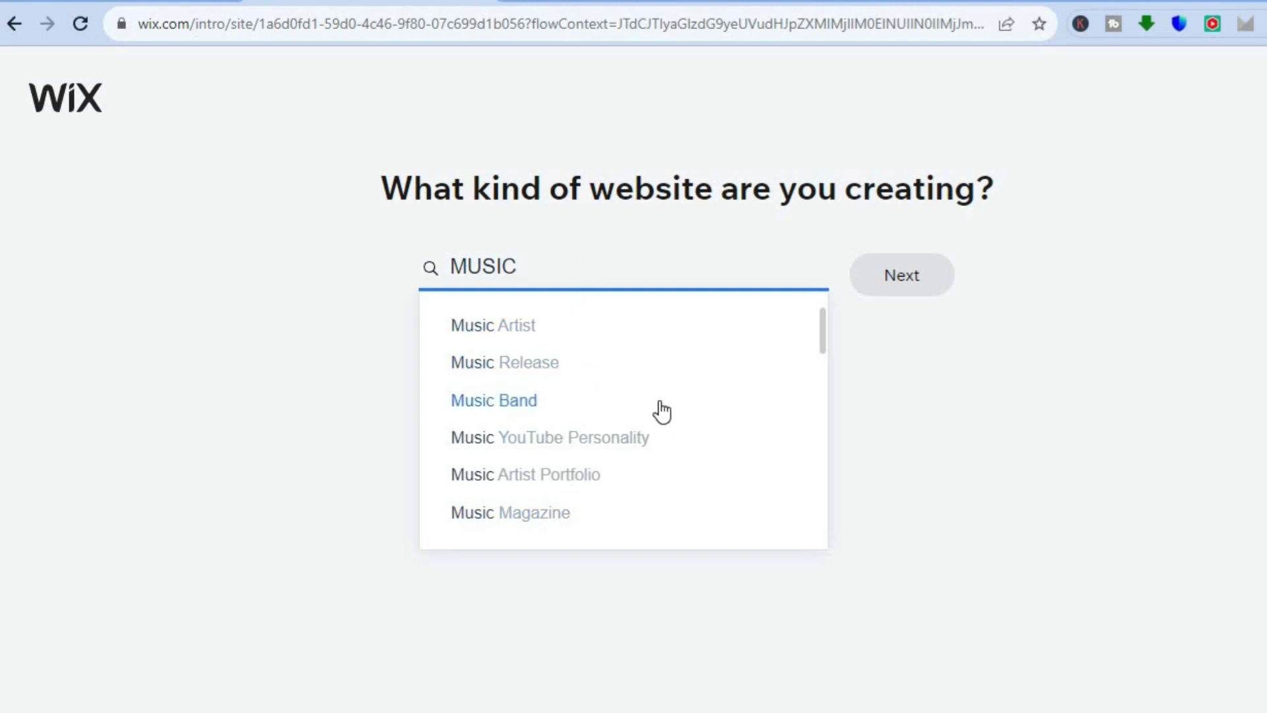
left_click(536, 330)
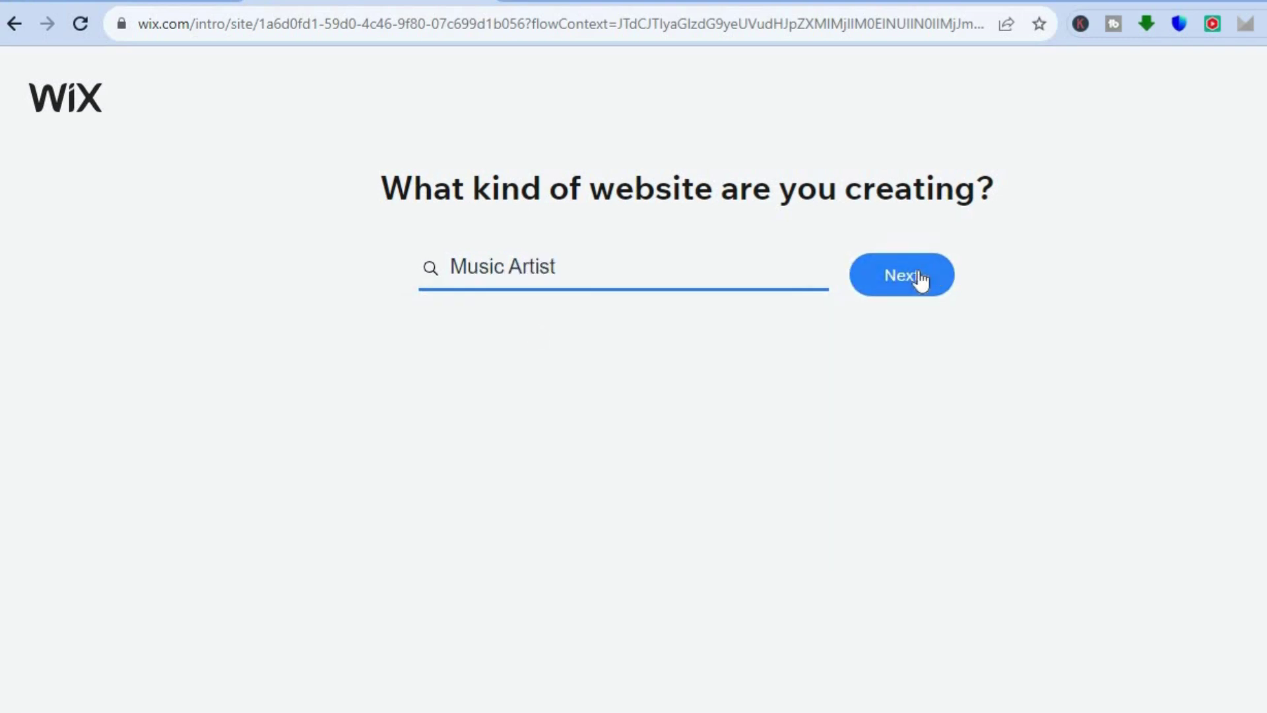
left_click(921, 279)
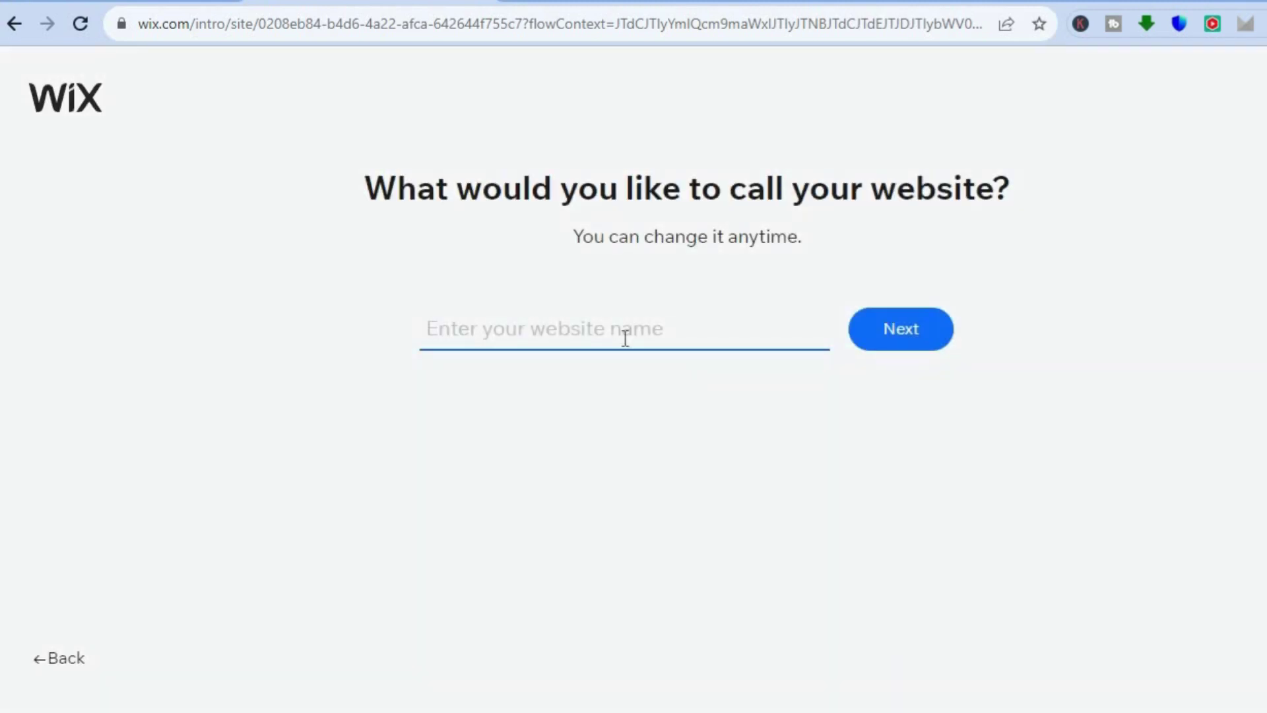
type("JASON")
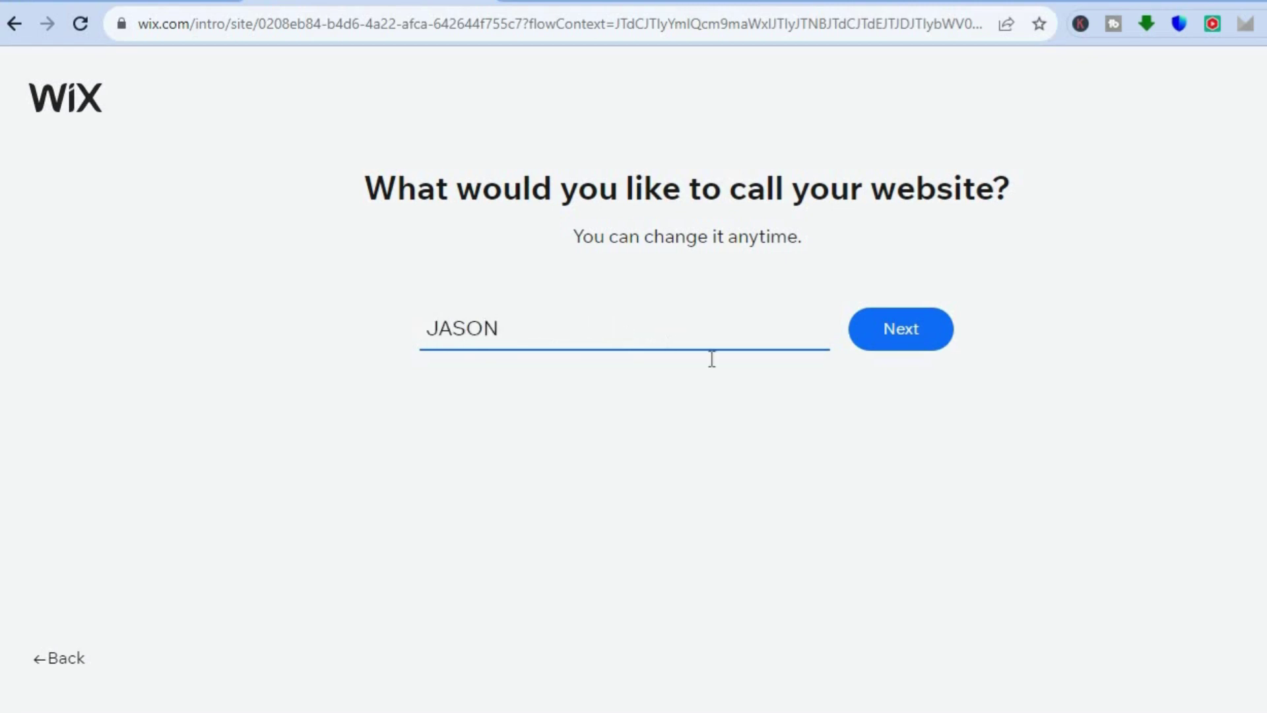
left_click(891, 330)
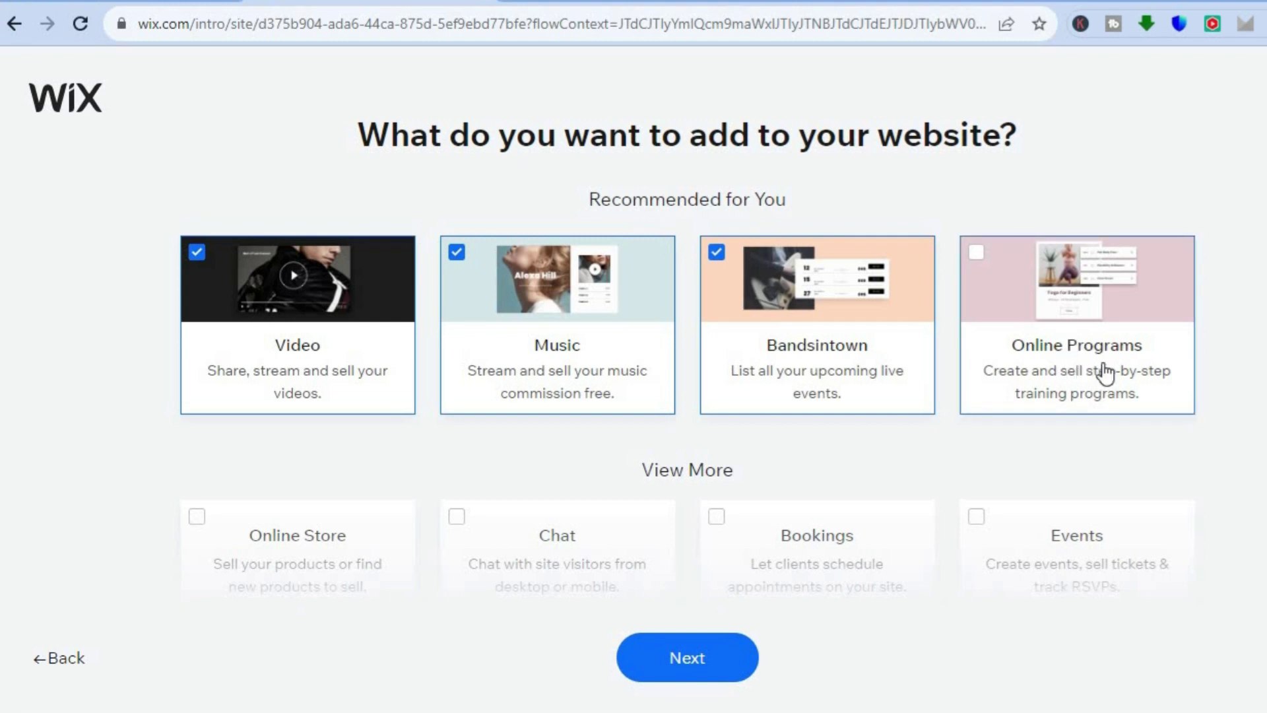
- Add Bookings and Events to the recommended website features and continue the setup
scroll(1262, 419, "down", 5)
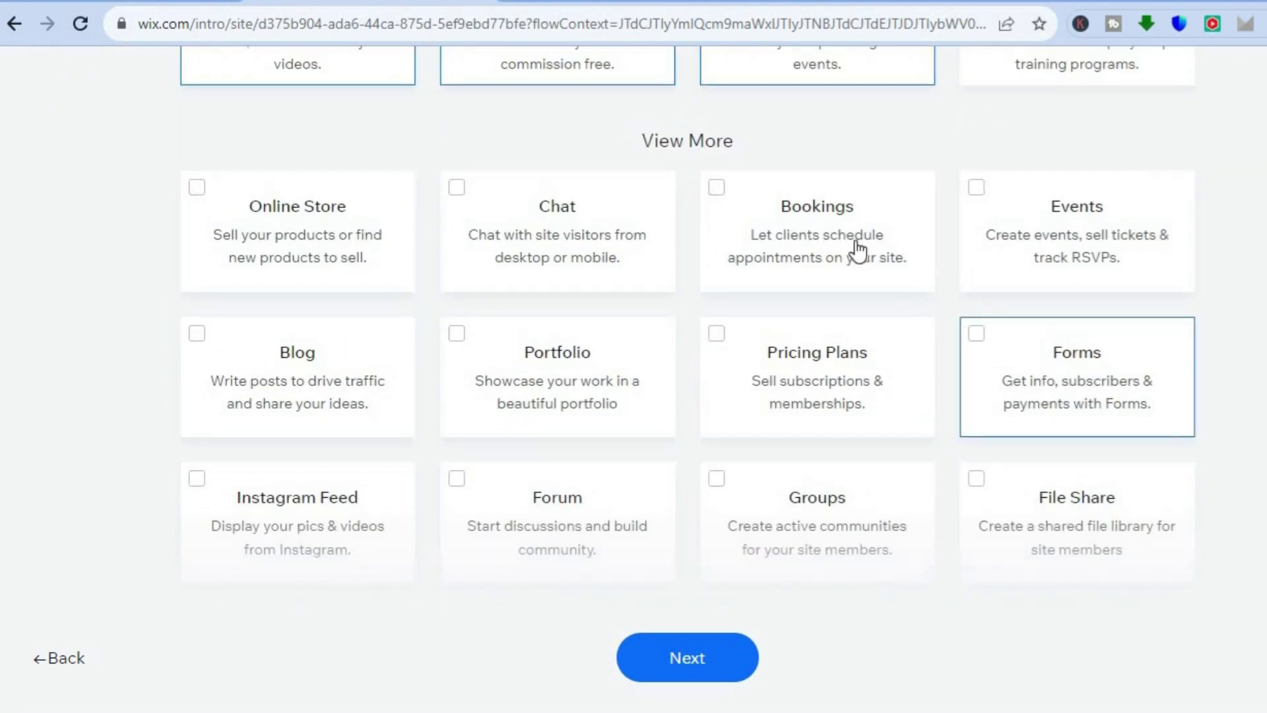
left_click(719, 190)
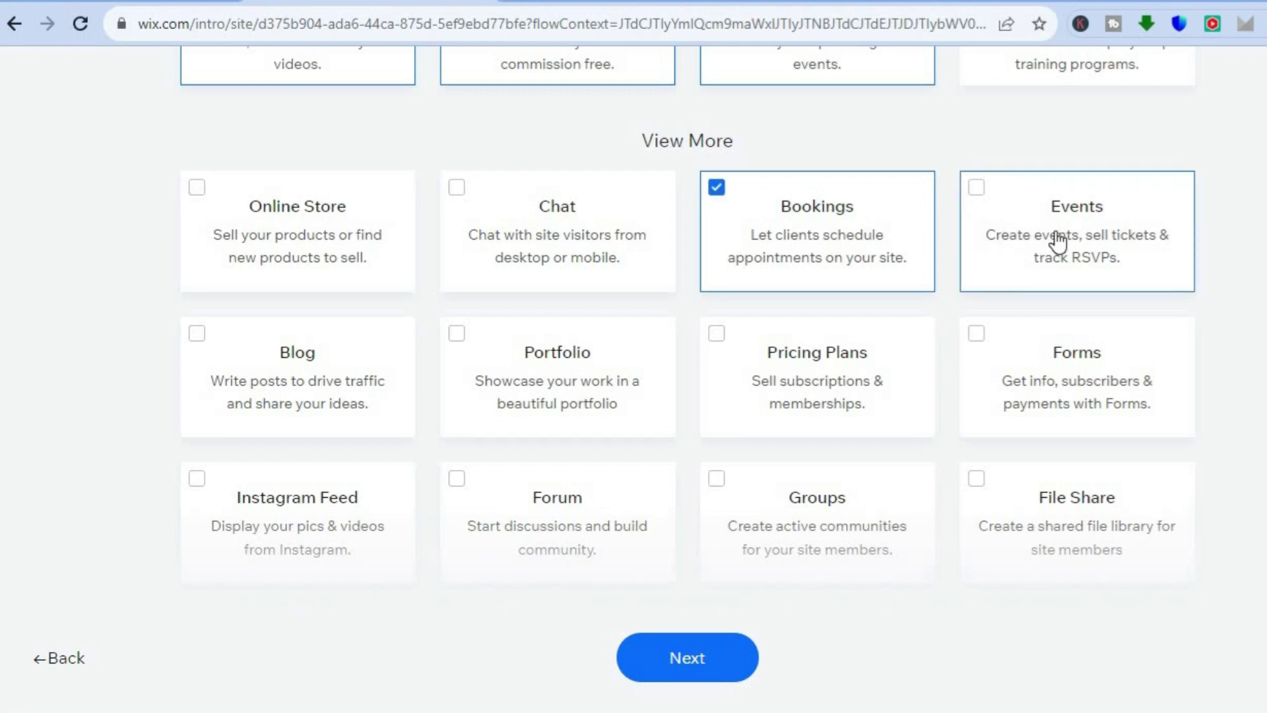
left_click(977, 190)
scroll(688, 302, "down", 3)
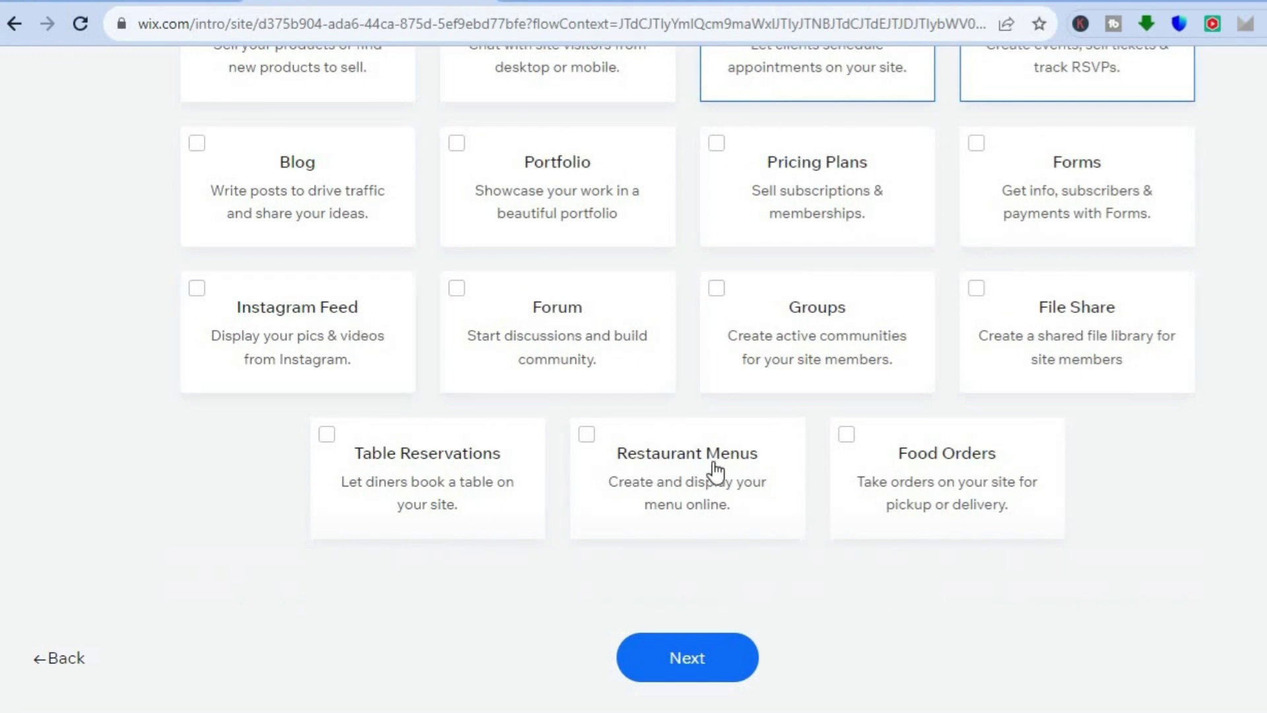
left_click(708, 662)
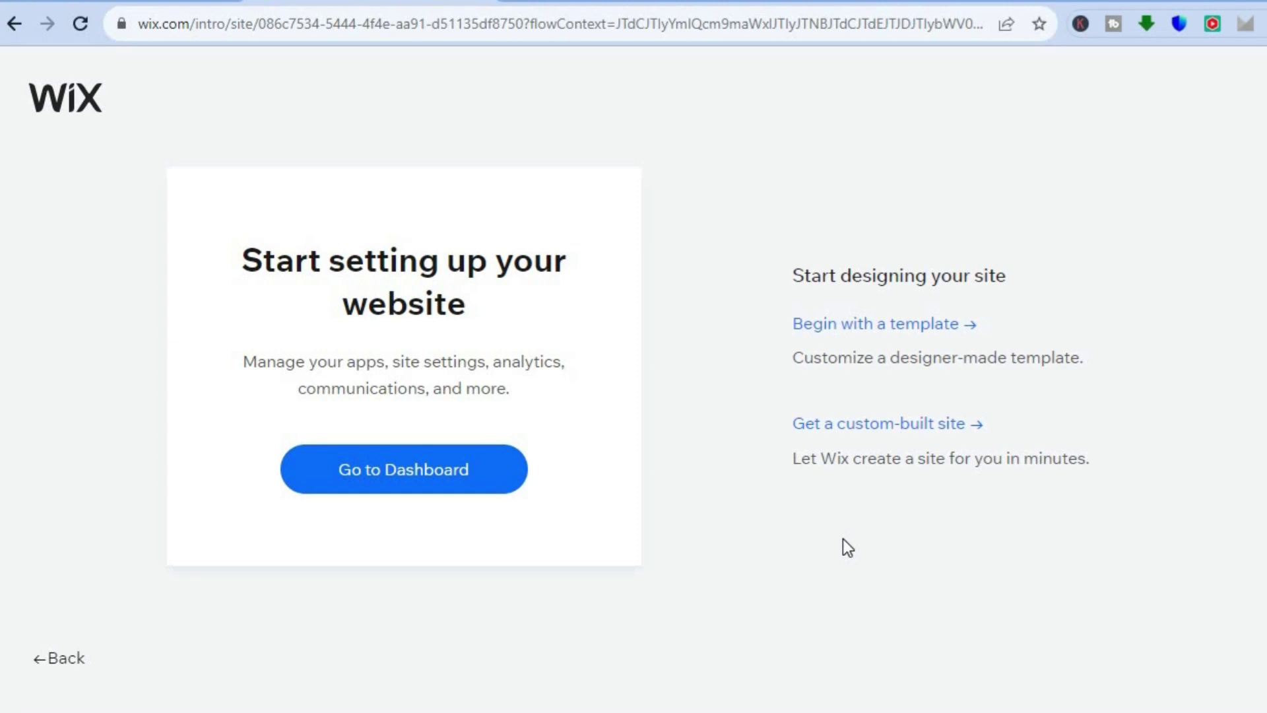
- Begin with a template and open the best-match "New Album" Musician template for editing
left_click(889, 337)
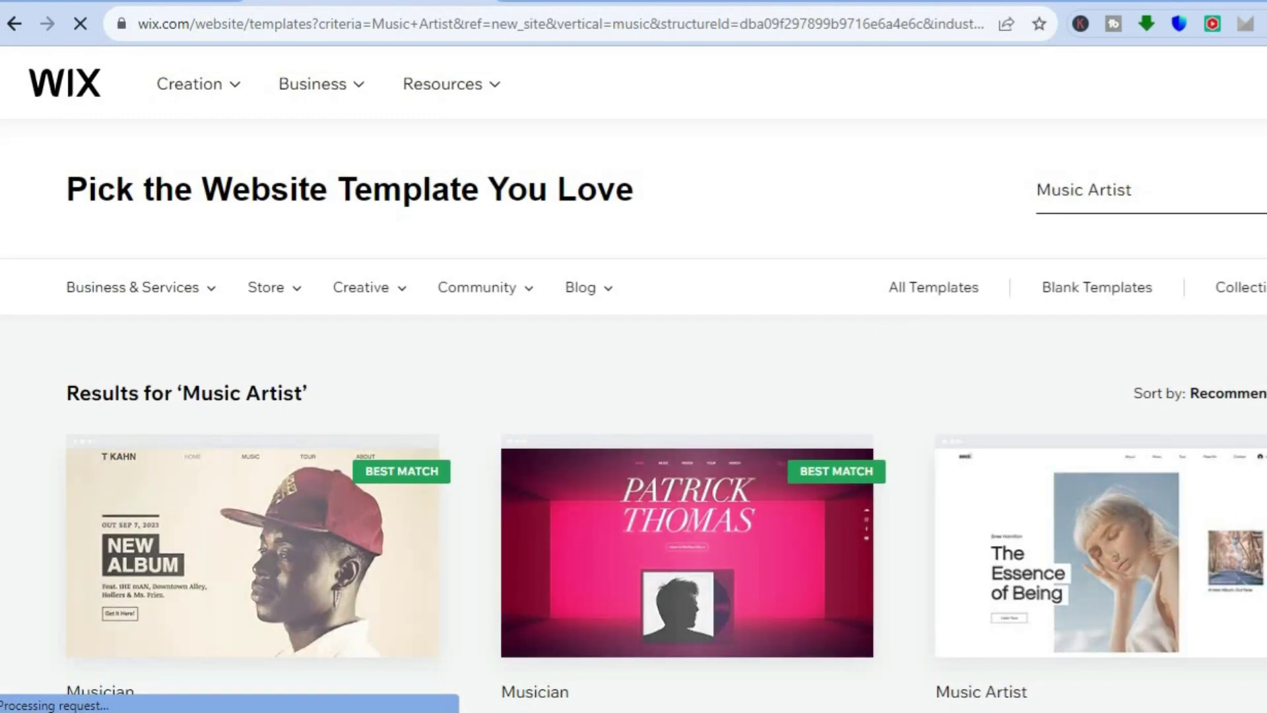
scroll(1052, 286, "down", 2)
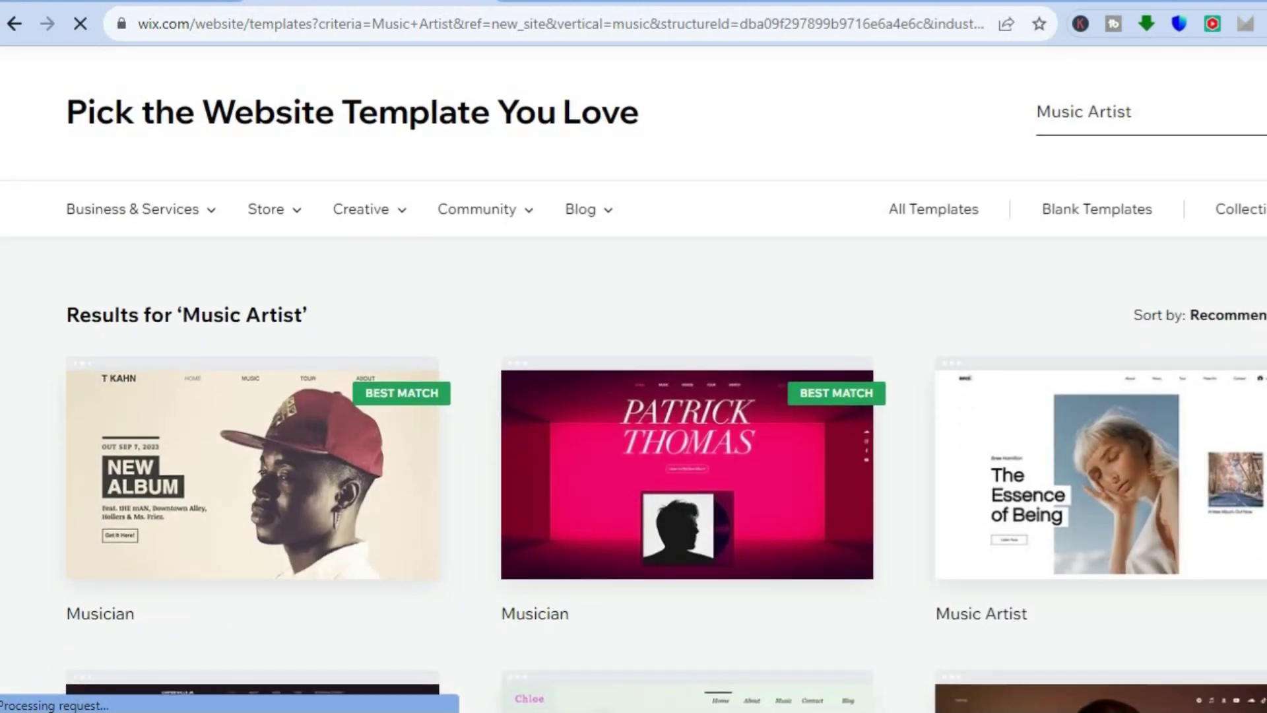
scroll(634, 396, "down", 3)
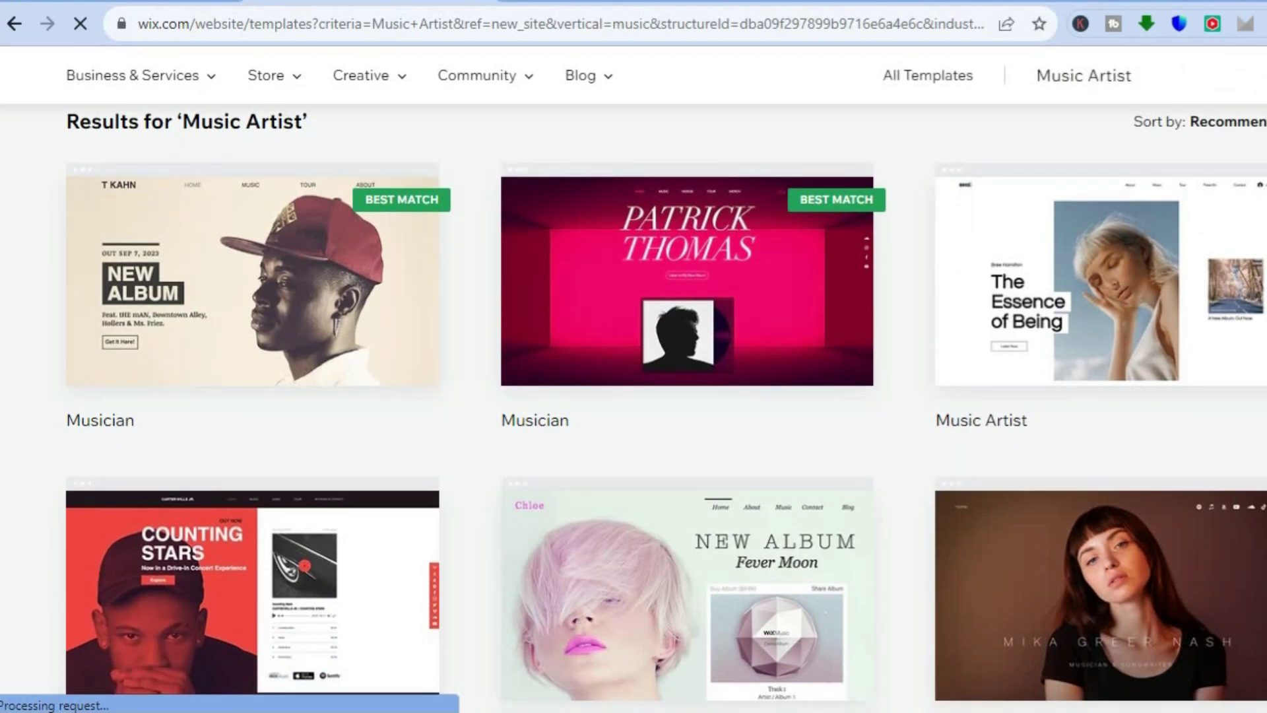
scroll(634, 396, "down", 10)
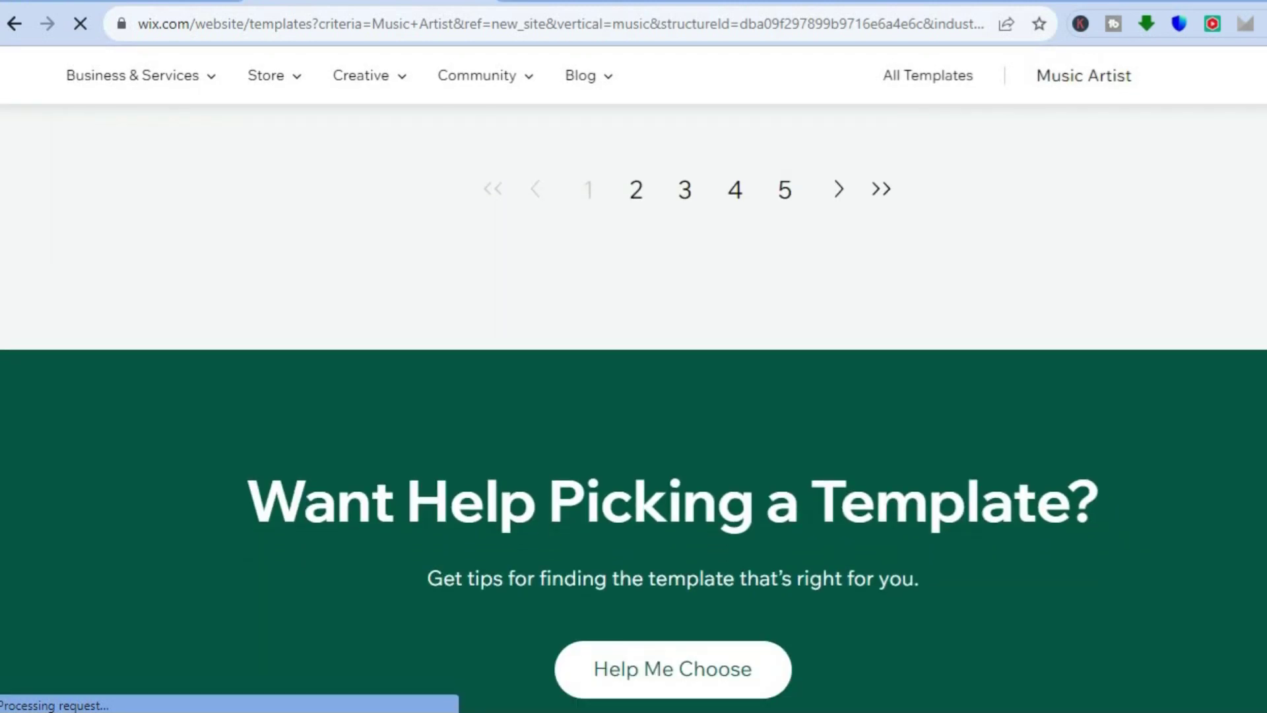
scroll(634, 396, "up", 10)
scroll(634, 396, "up", 7)
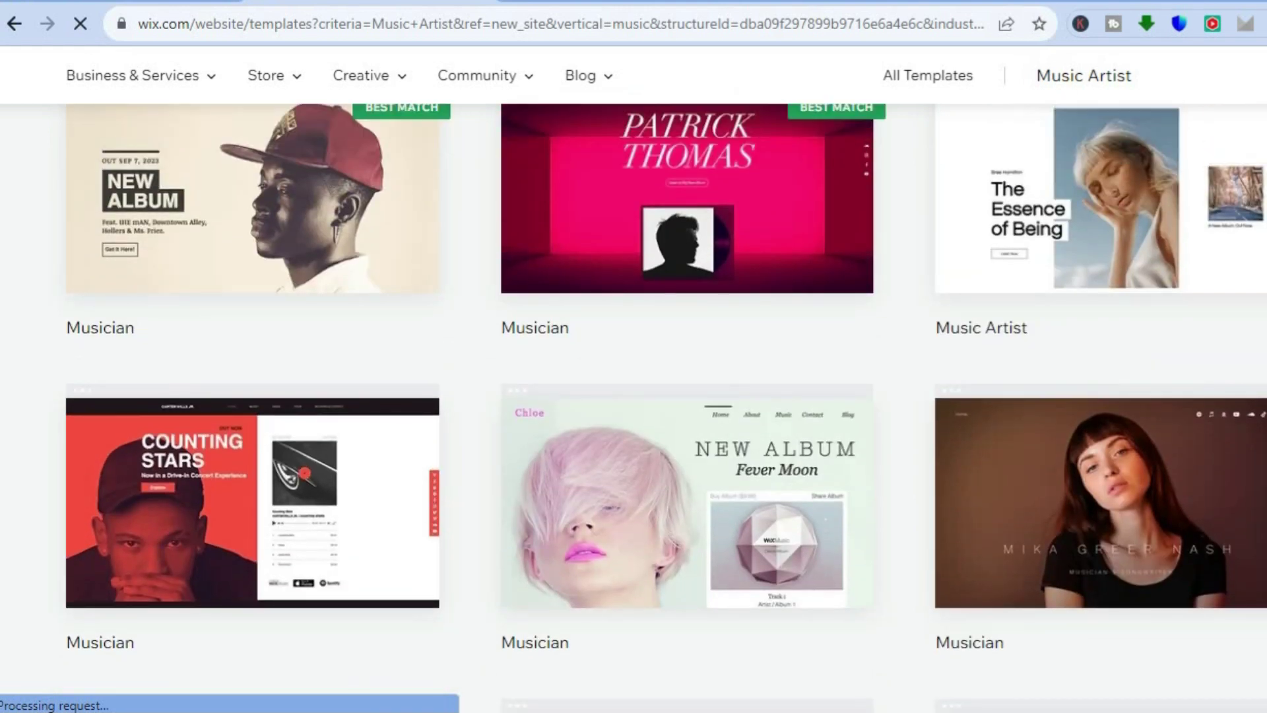
scroll(634, 396, "up", 2)
scroll(616, 373, "down", 1)
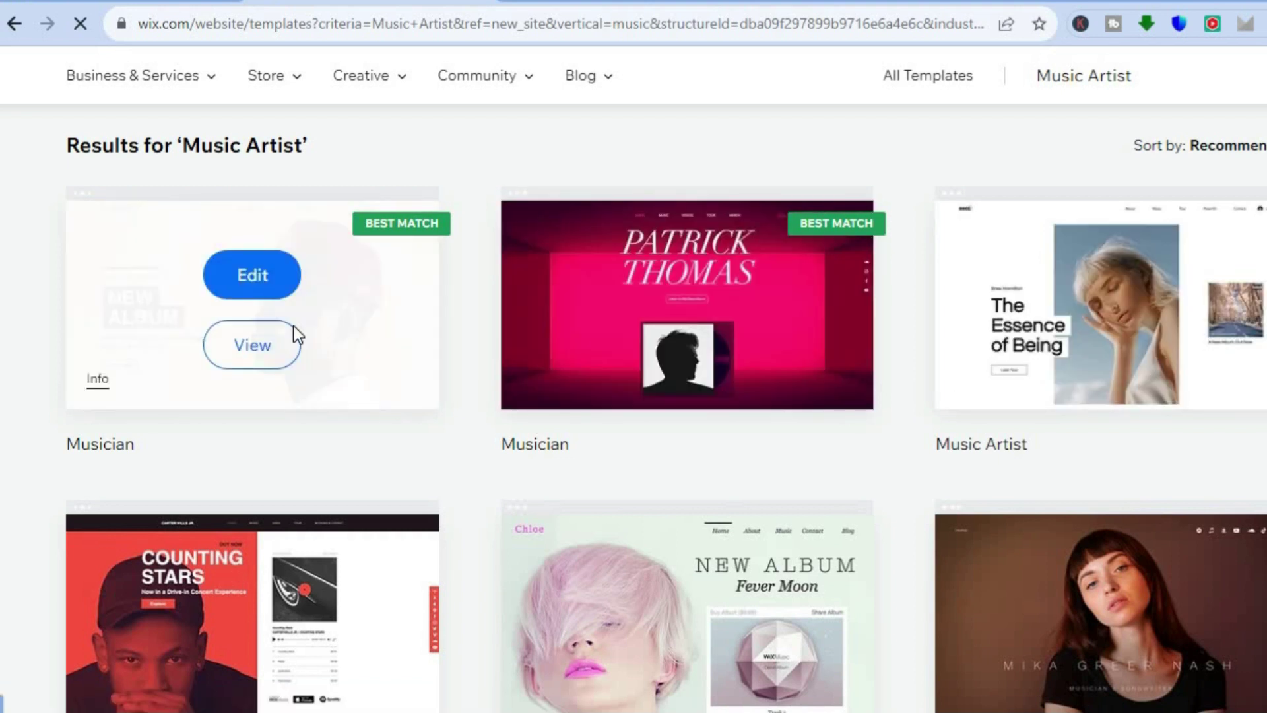
left_click(266, 275)
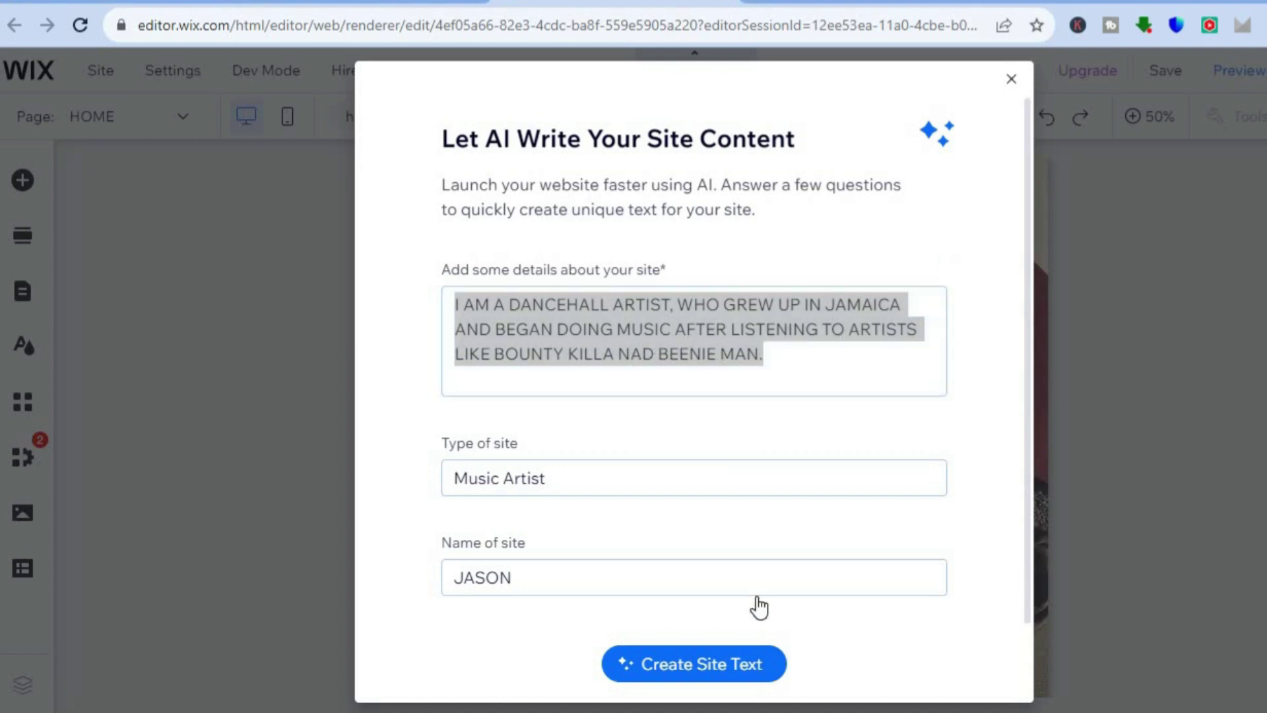
- Generate the site's text with AI from the entered dancehall artist description and Music Artist site type
left_click(702, 657)
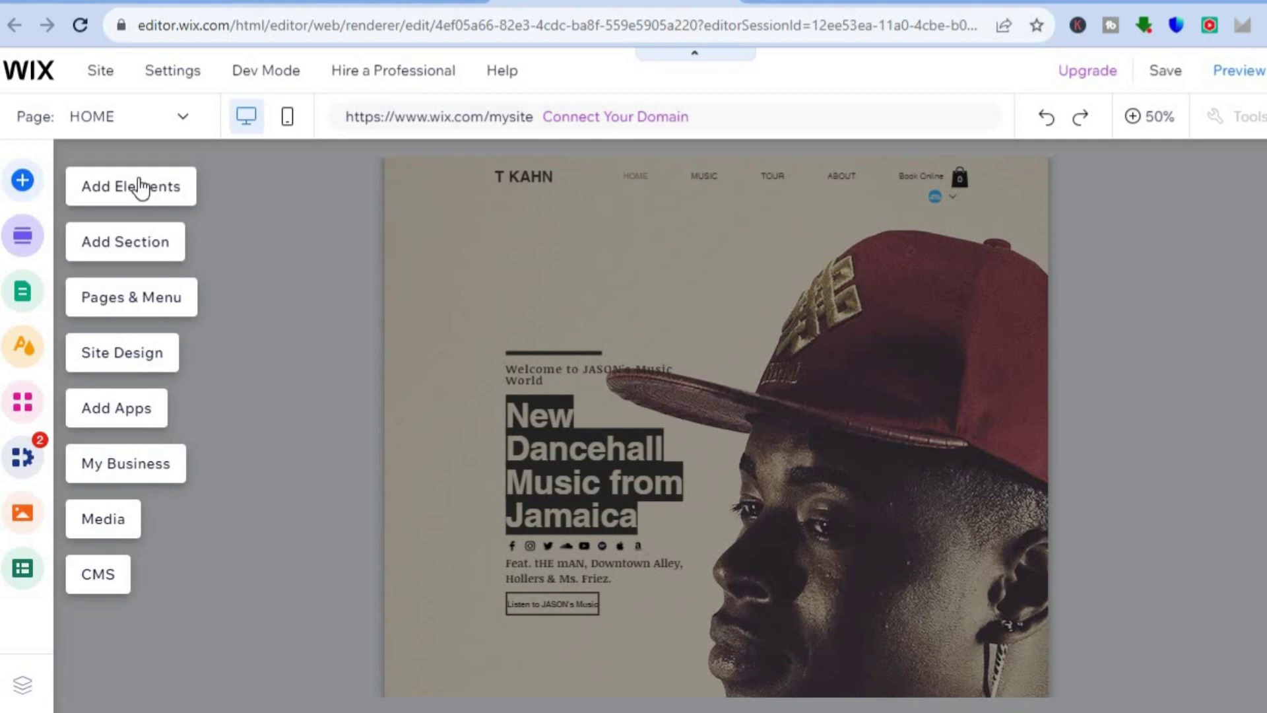
- Look through the Image, Button and Gallery categories of elements that can be added to the site
left_click(23, 181)
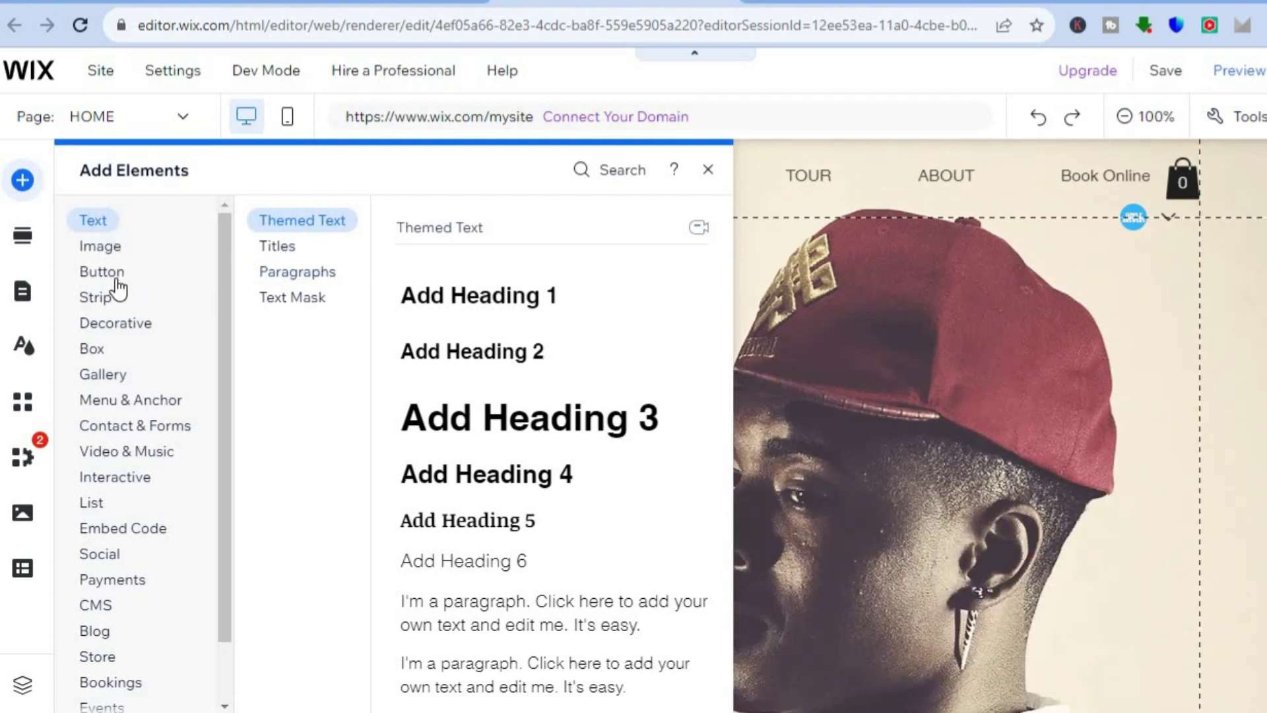
left_click(108, 254)
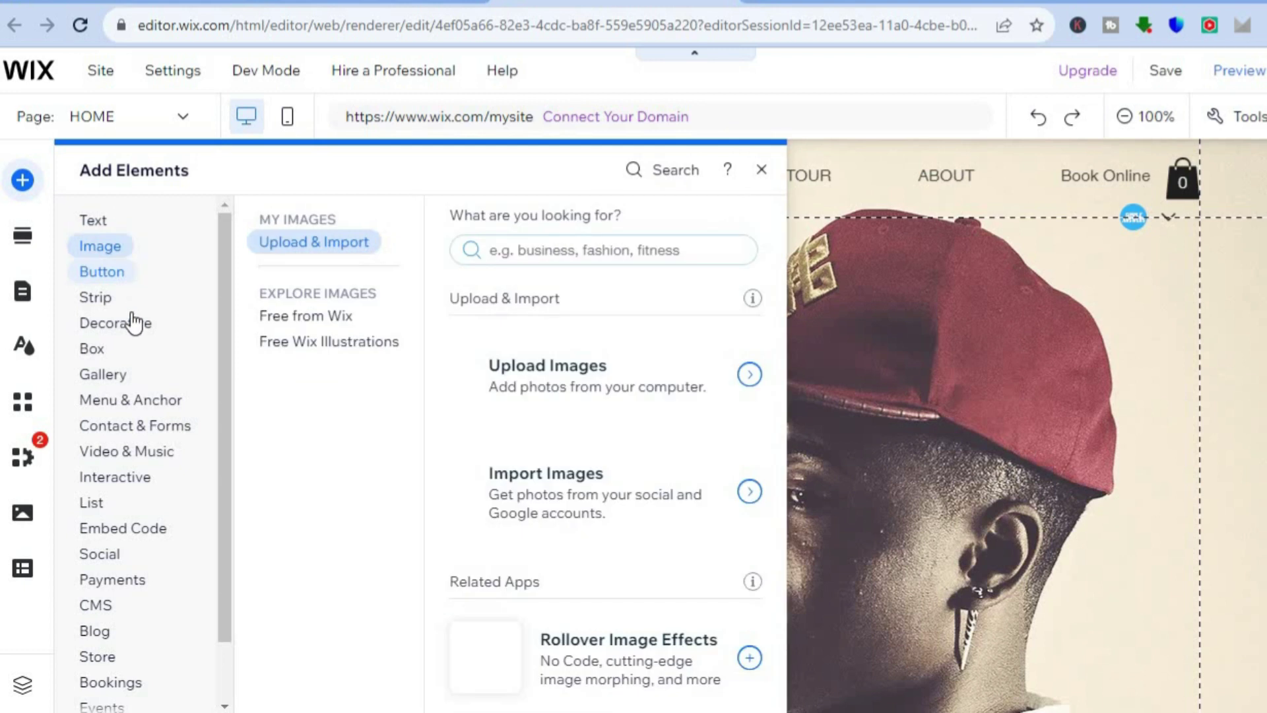
left_click(136, 271)
left_click(125, 374)
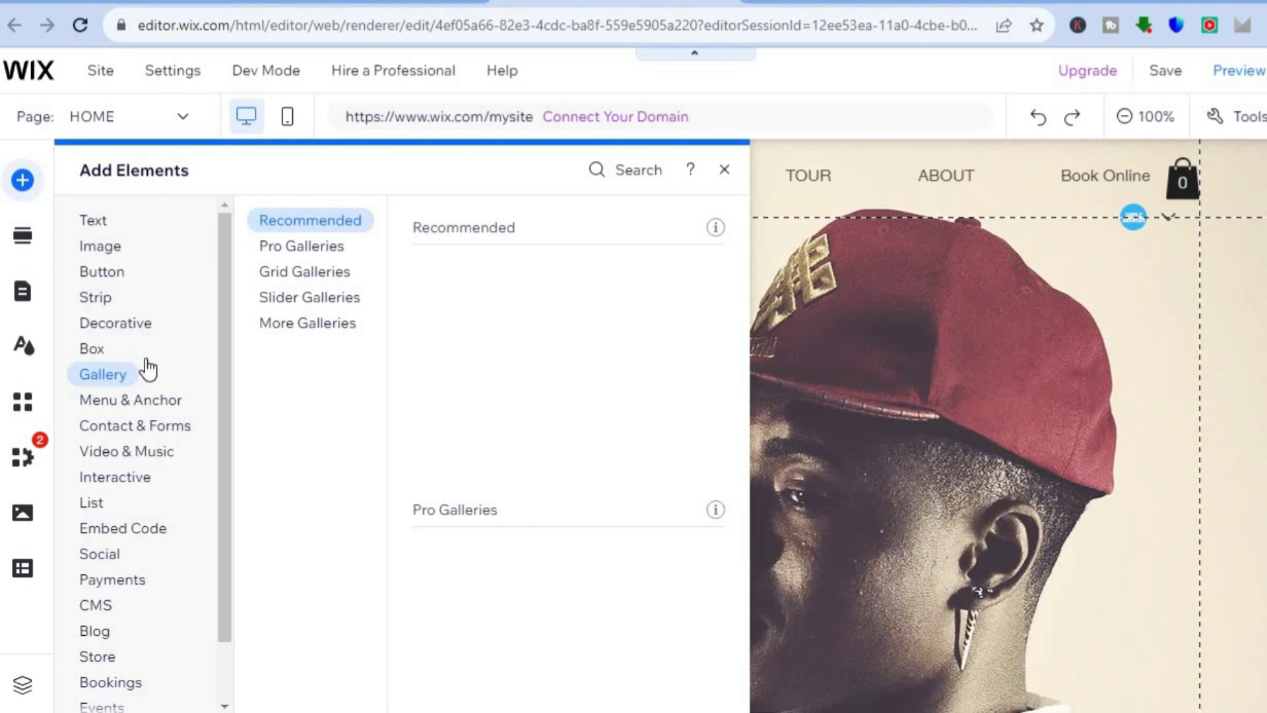
- Open the site's page list and switch the editor to the MUSIC page
left_click(26, 297)
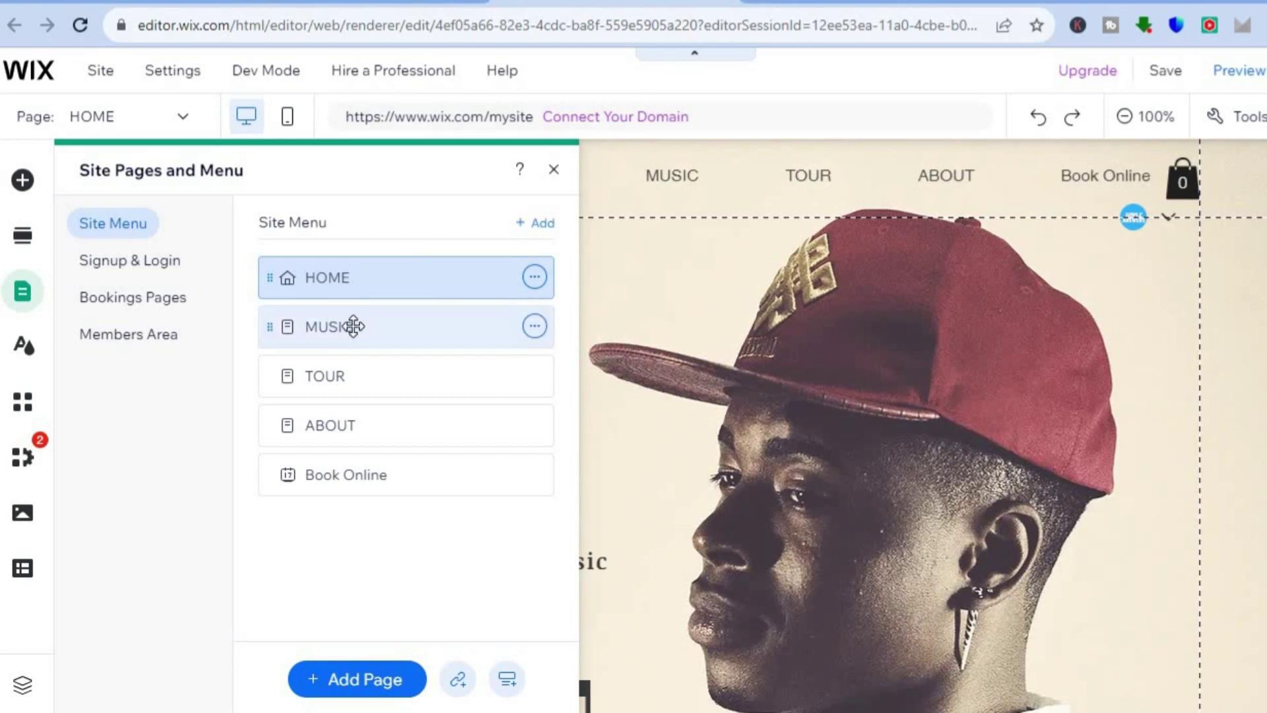
left_click(376, 327)
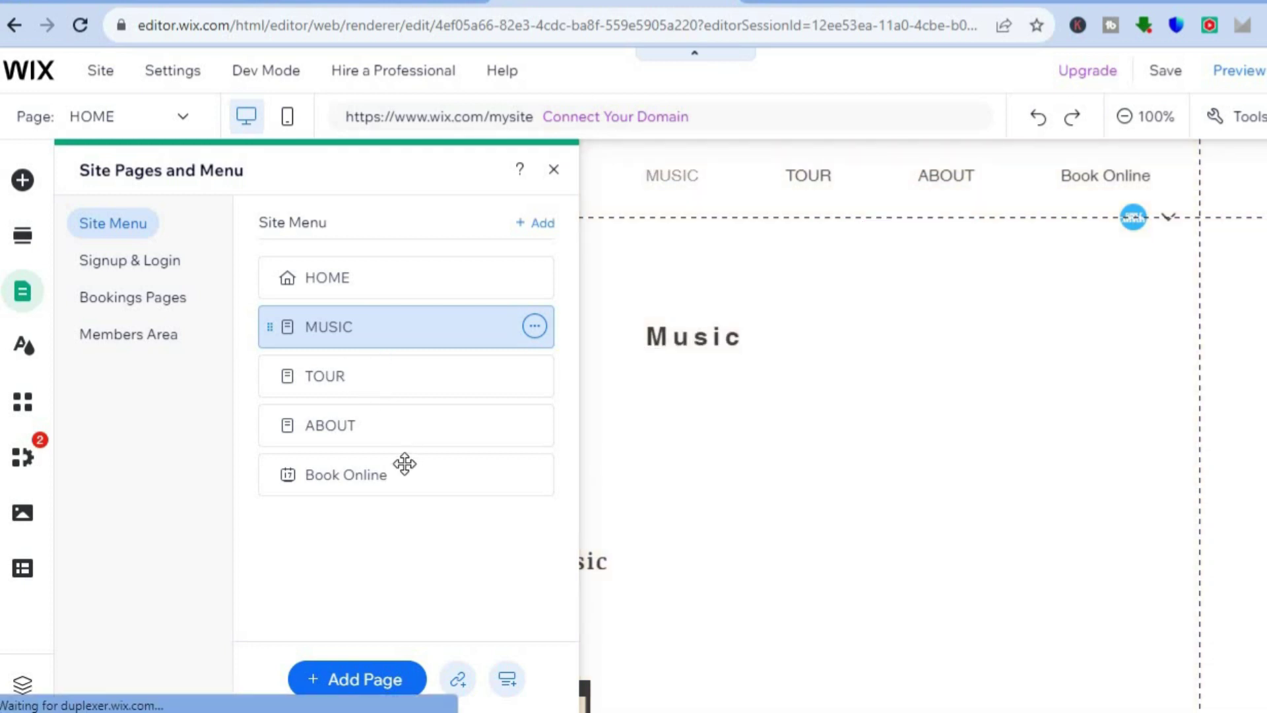
left_click(394, 430)
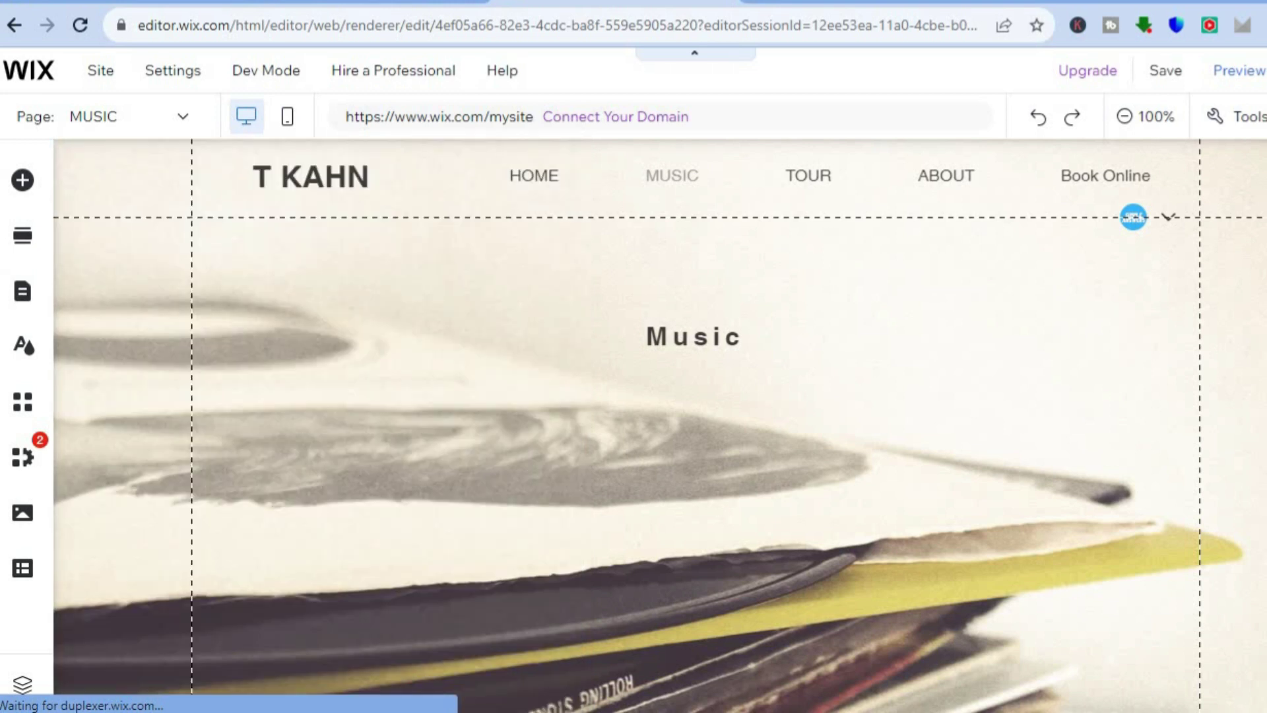
- Examine the MUSIC page's video, album players, track lists and generated collaboration text
scroll(660, 422, "down", 5)
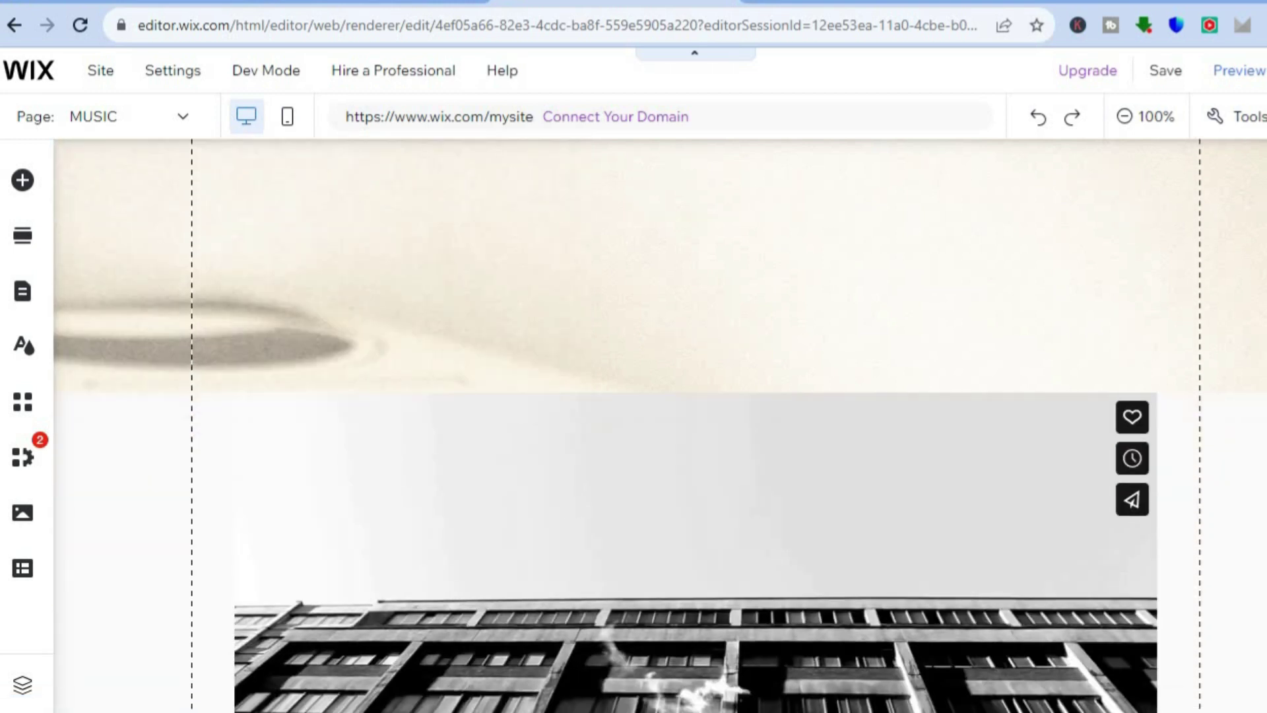
scroll(660, 423, "down", 7)
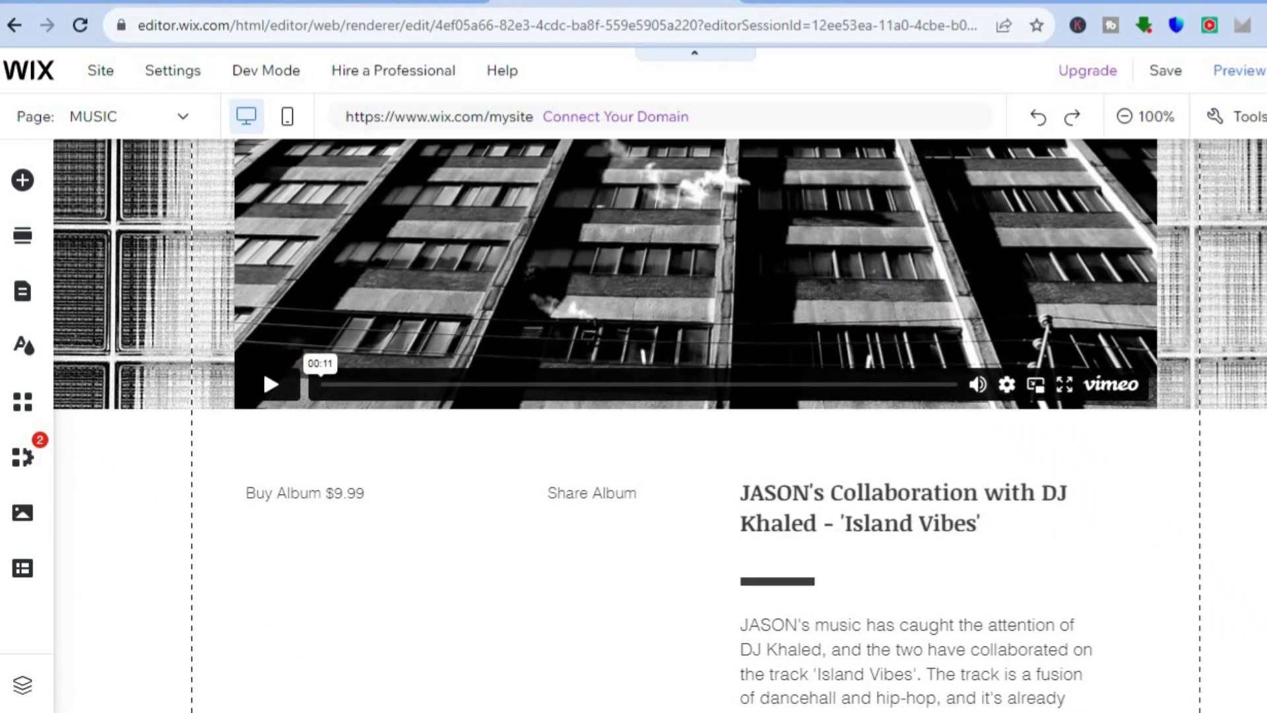
scroll(660, 423, "down", 4)
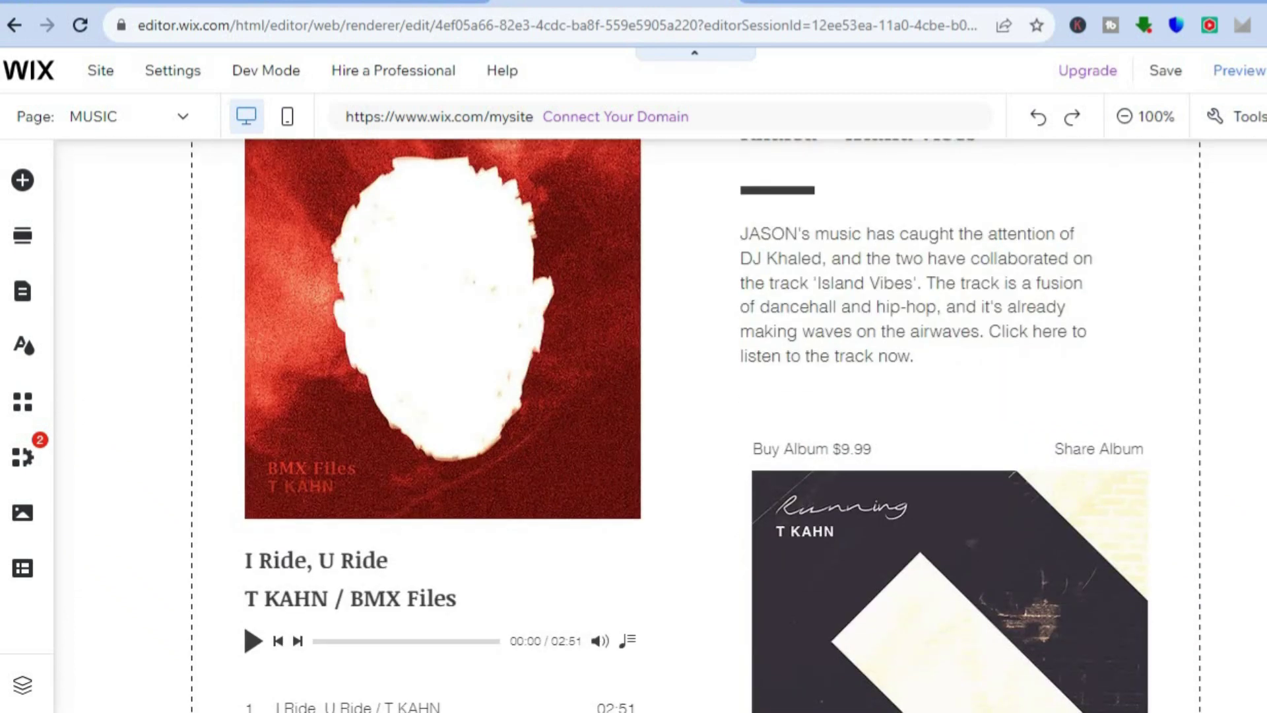
scroll(660, 423, "up", 1)
scroll(660, 422, "up", 1)
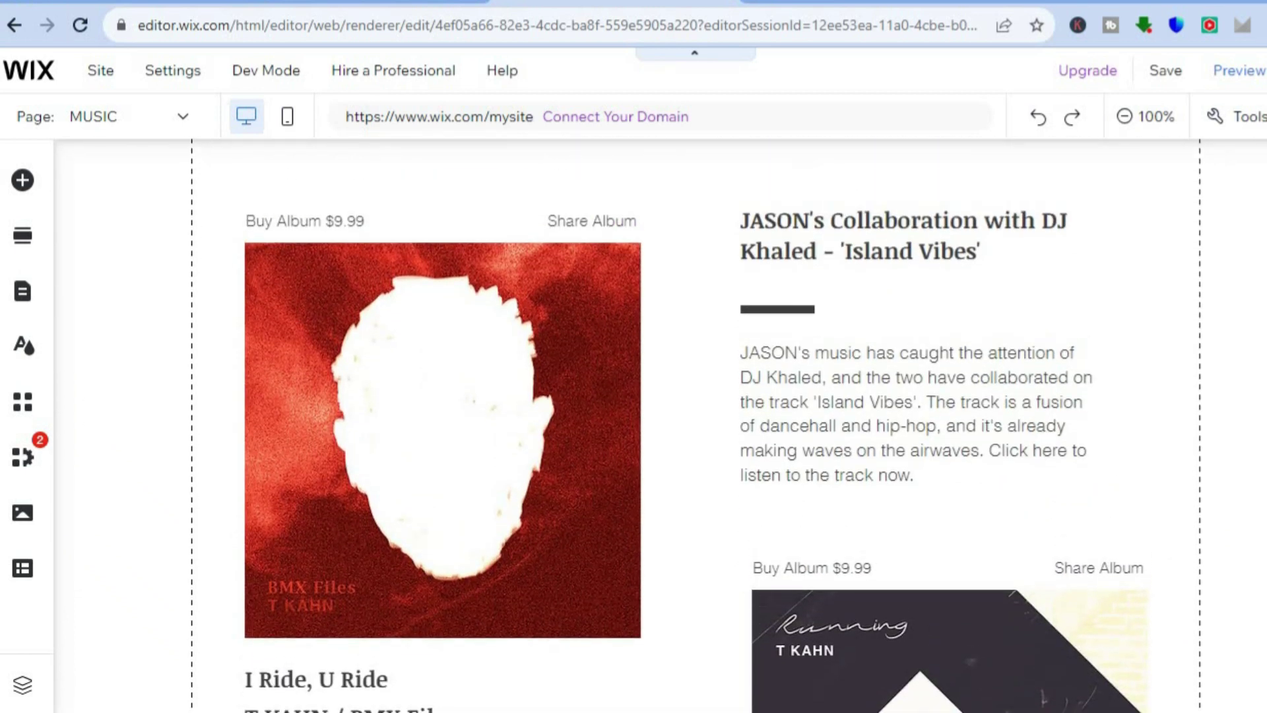
scroll(661, 423, "up", 1)
scroll(660, 423, "down", 7)
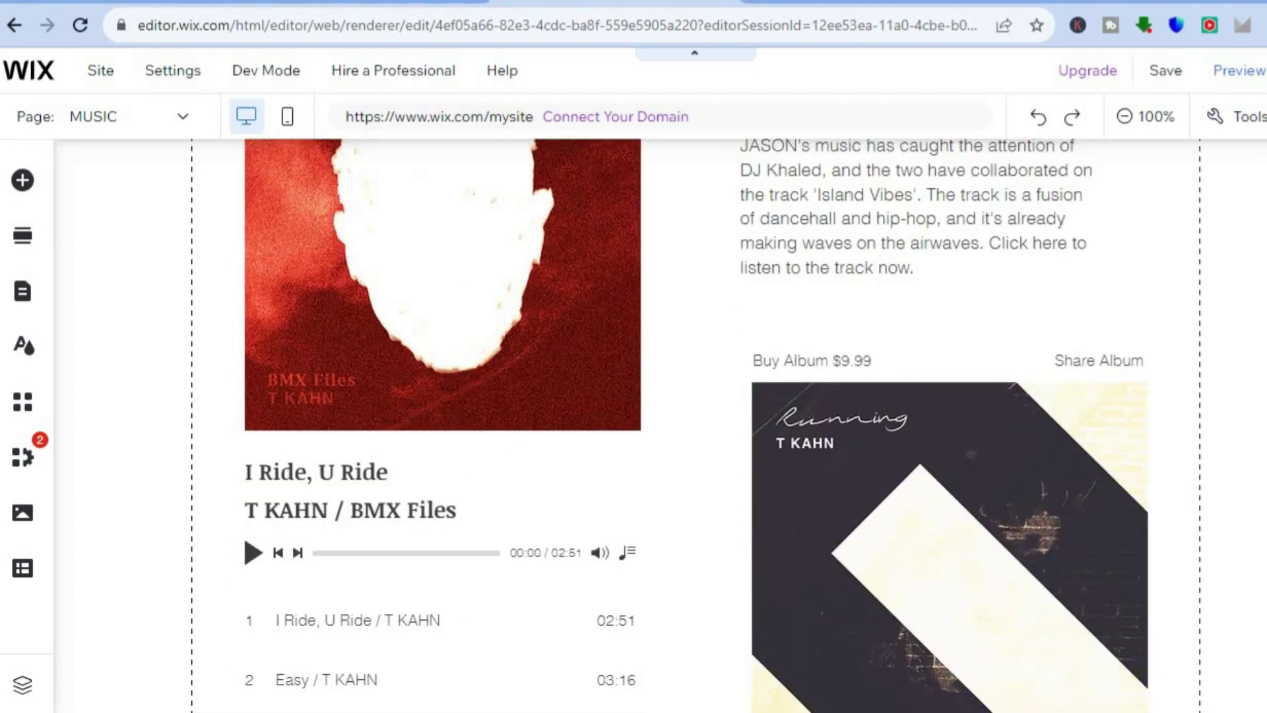
scroll(660, 422, "up", 3)
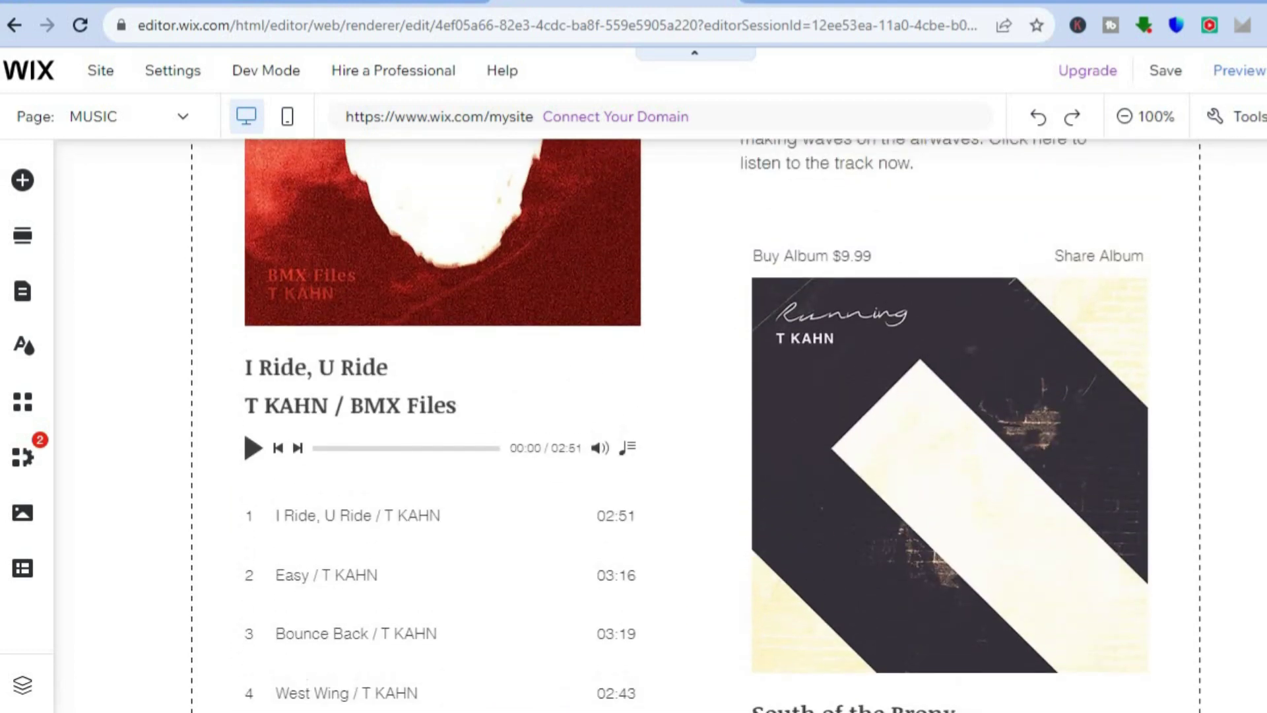
- Look through the Quick Edit content options of the MUSIC page's Featured Video section
scroll(660, 422, "down", 2)
scroll(660, 422, "down", 3)
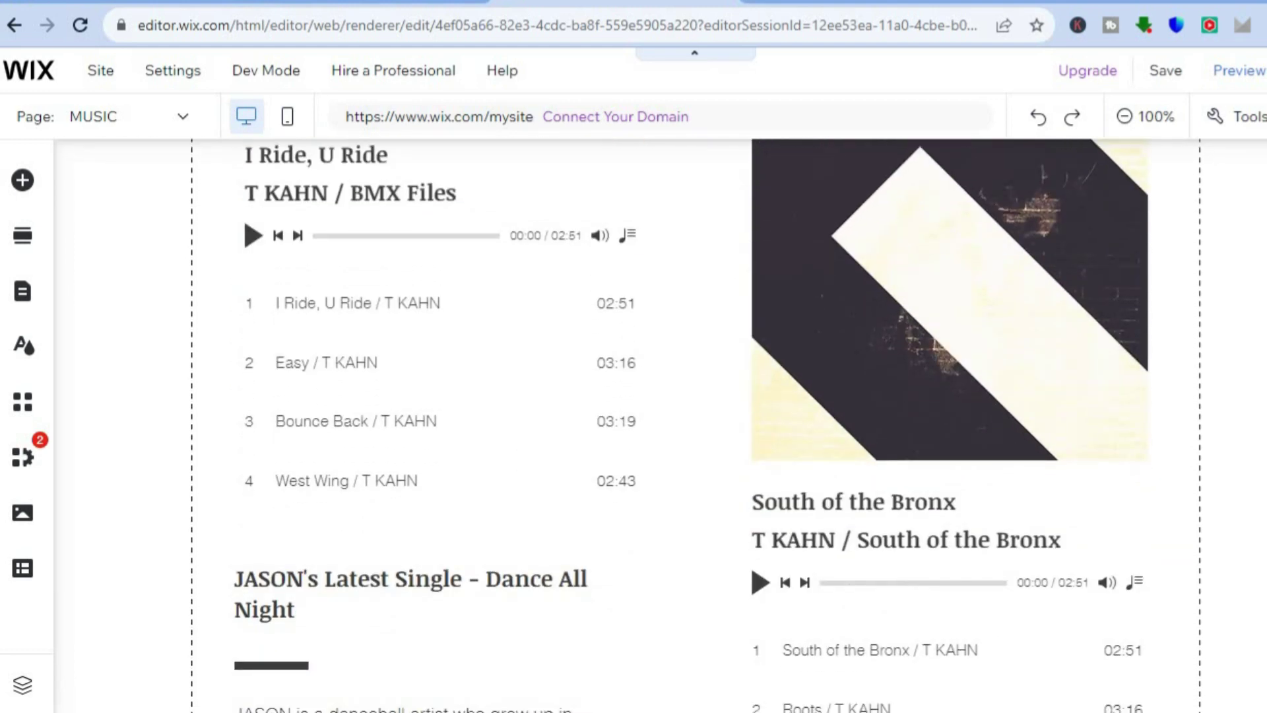
scroll(660, 422, "up", 6)
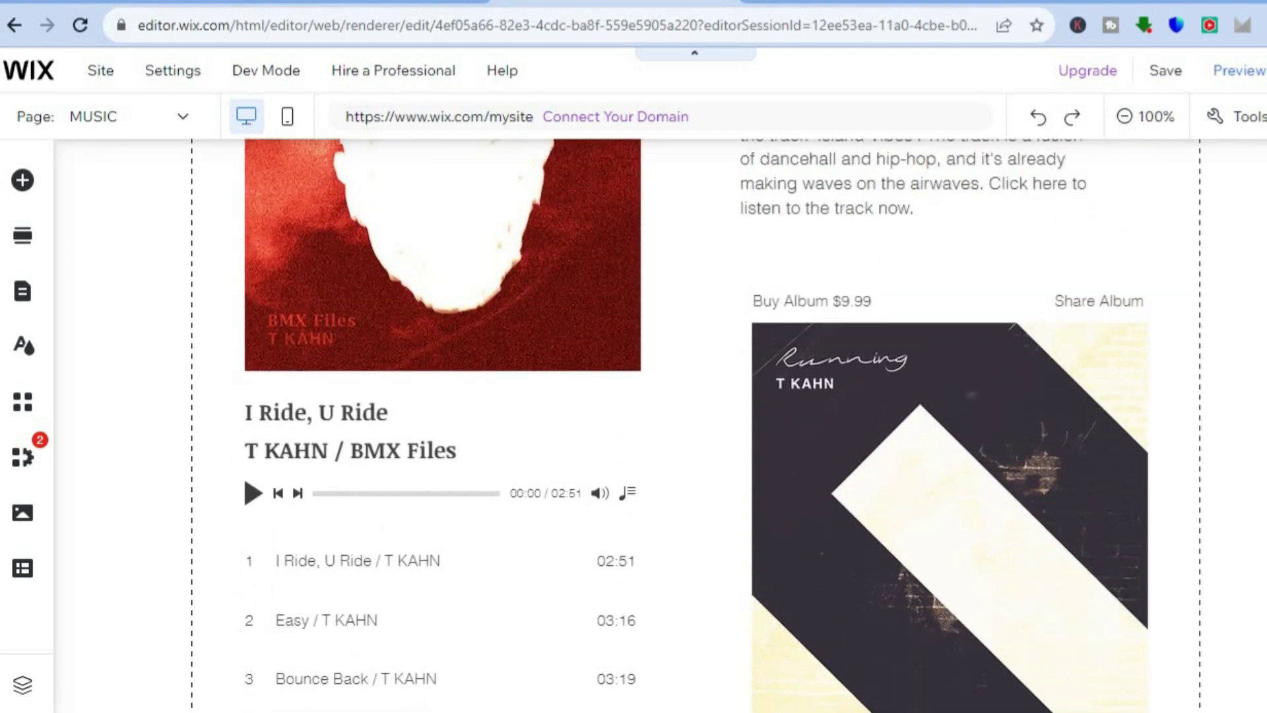
scroll(660, 423, "up", 10)
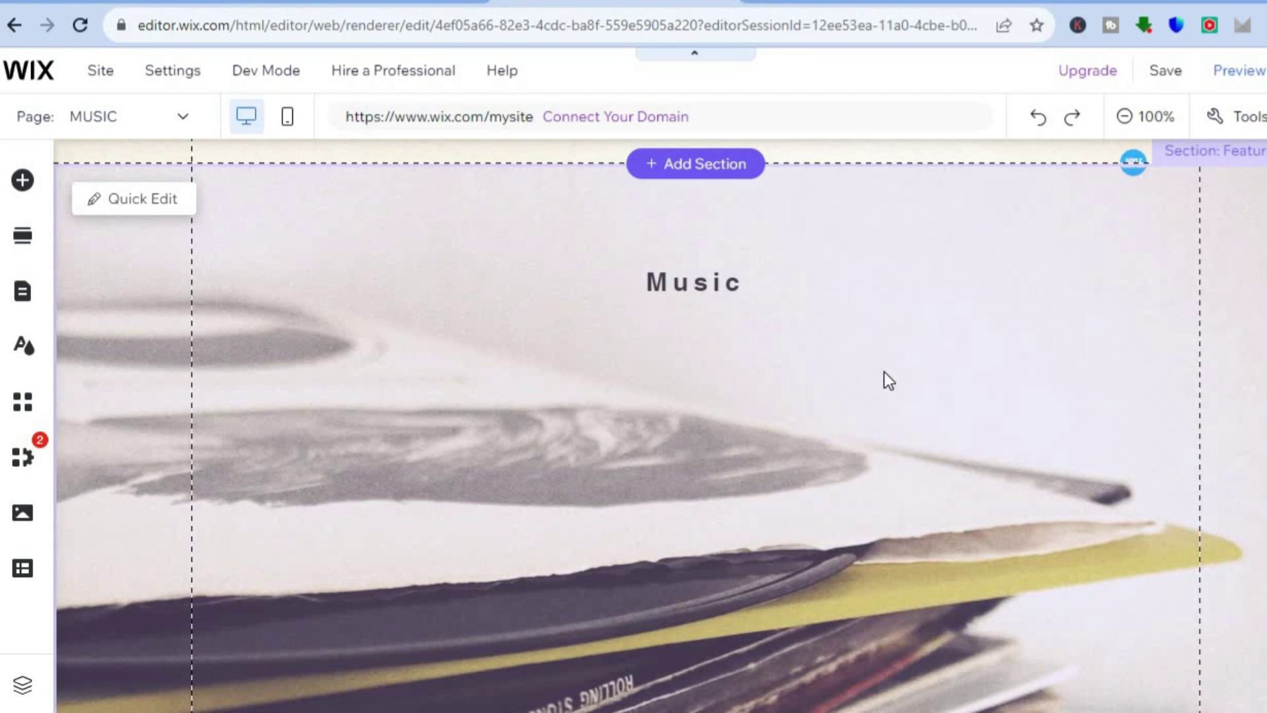
left_click(127, 199)
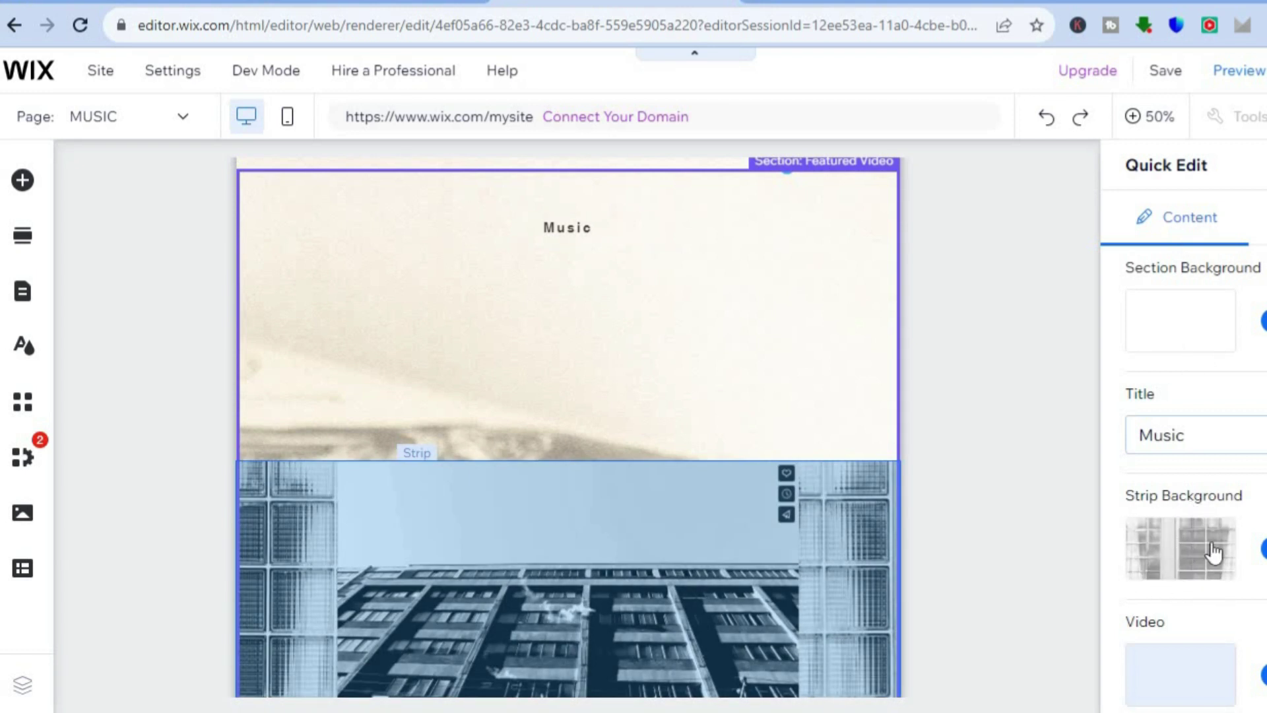
scroll(1177, 396, "down", 1)
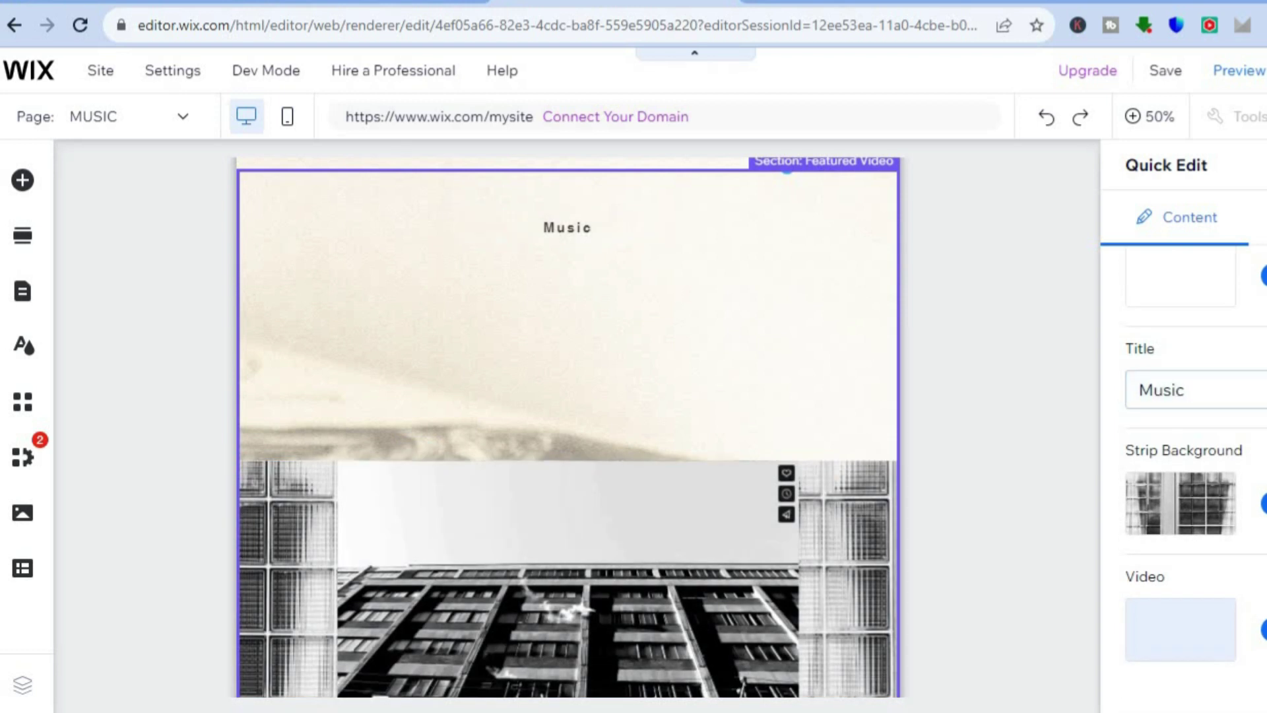
key("Escape")
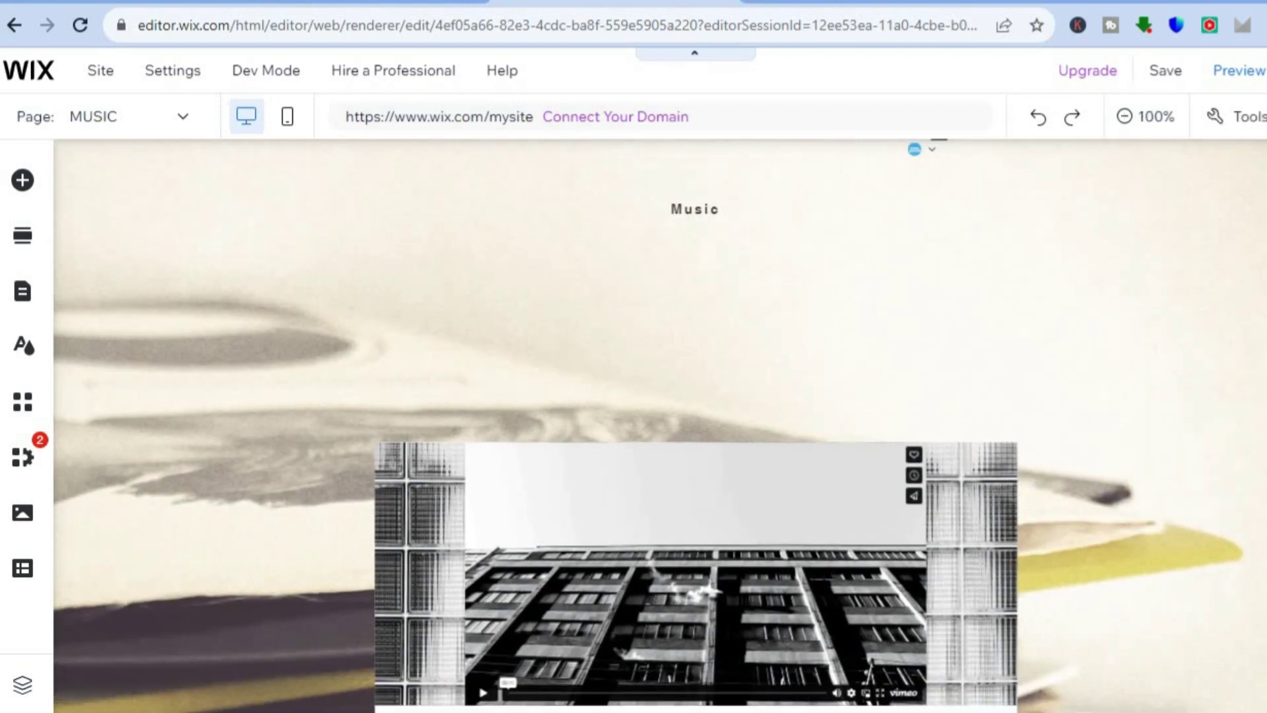
- Open music management for the album section below the video on the MUSIC page
scroll(660, 423, "down", 10)
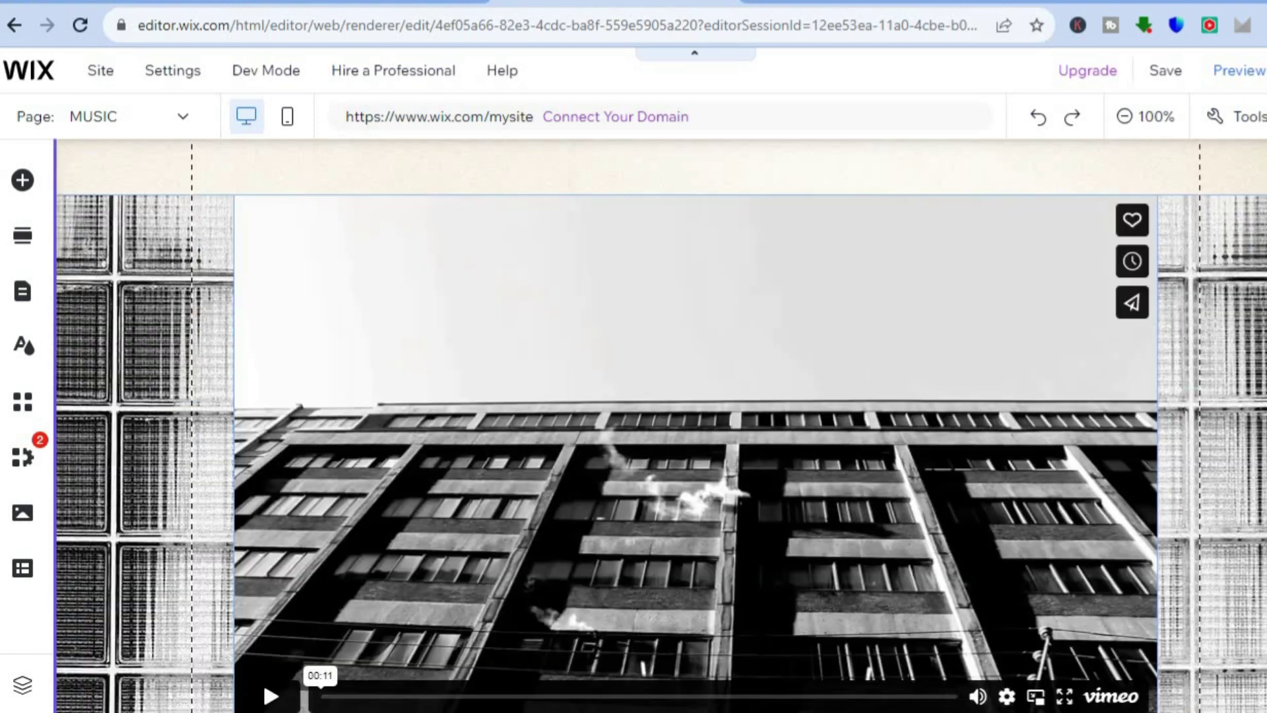
scroll(660, 423, "down", 7)
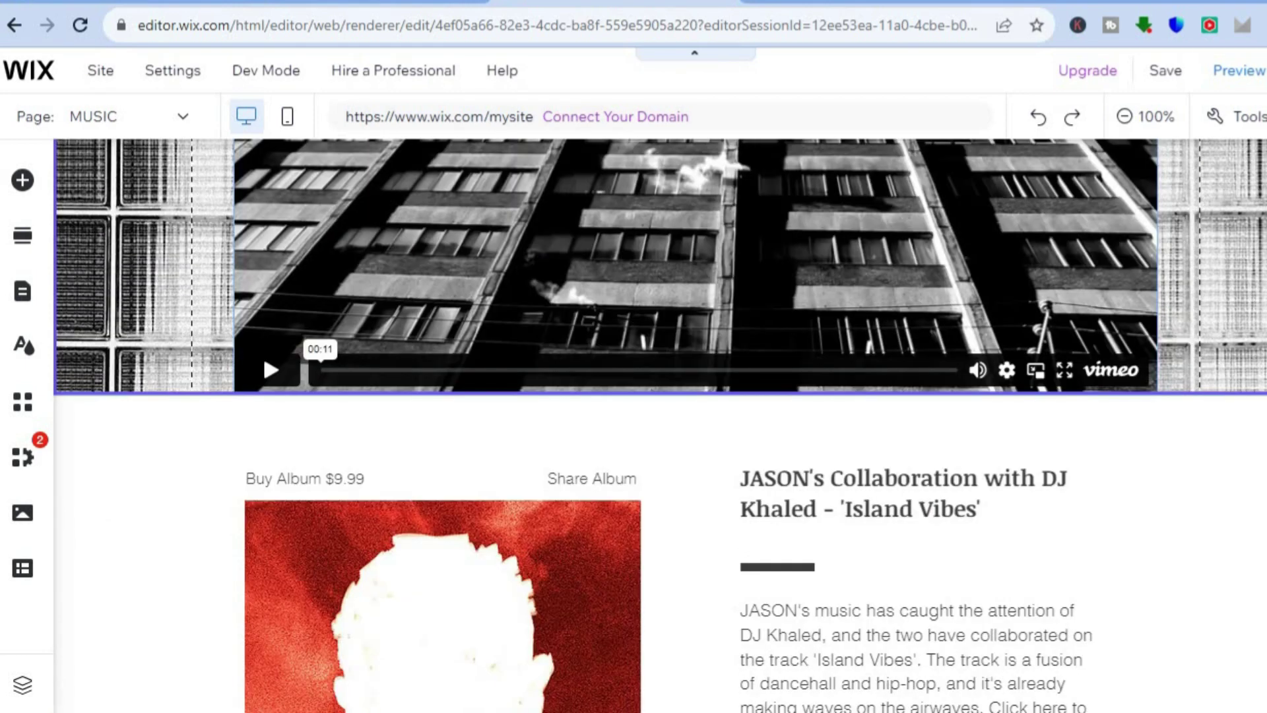
scroll(429, 585, "down", 3)
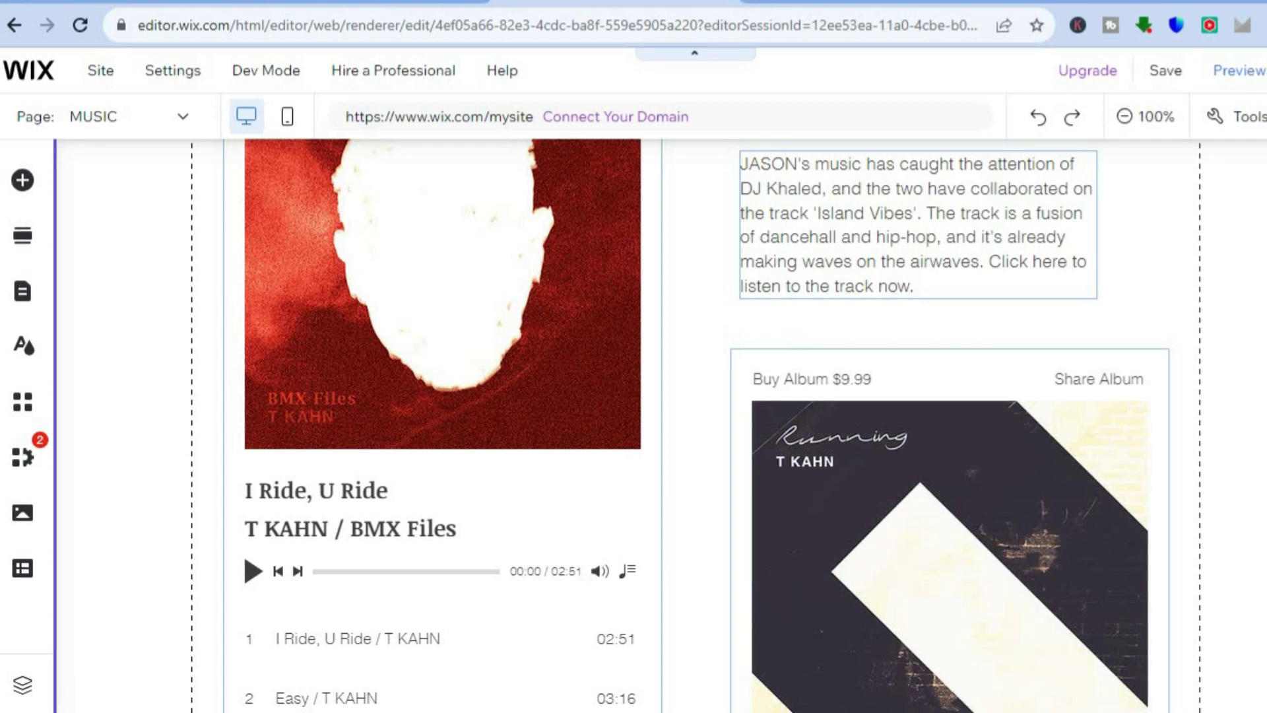
scroll(515, 585, "up", 7)
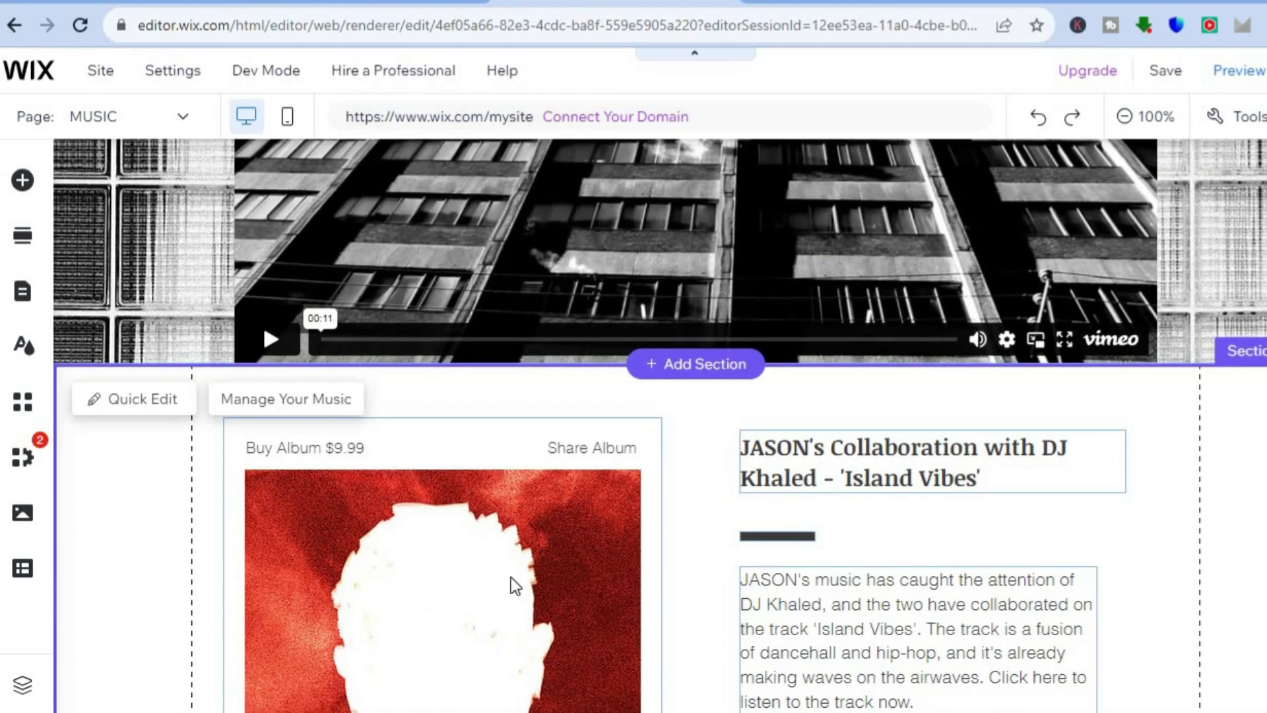
left_click(314, 402)
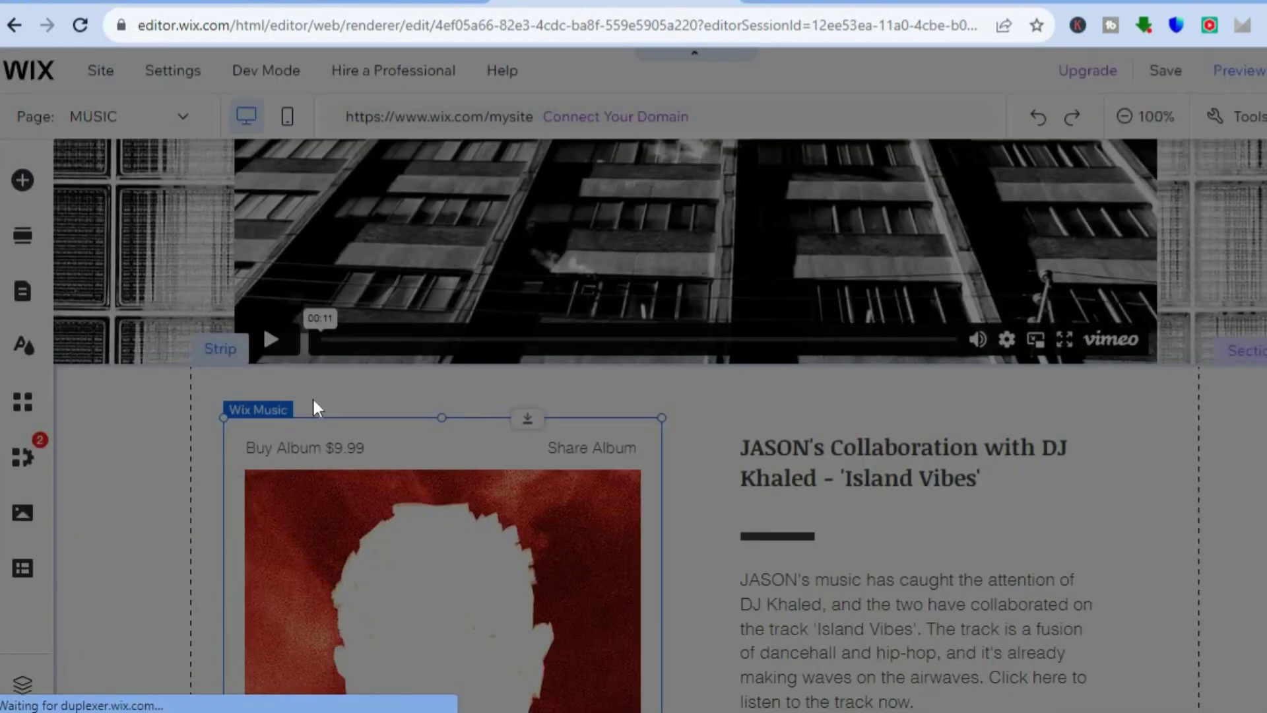
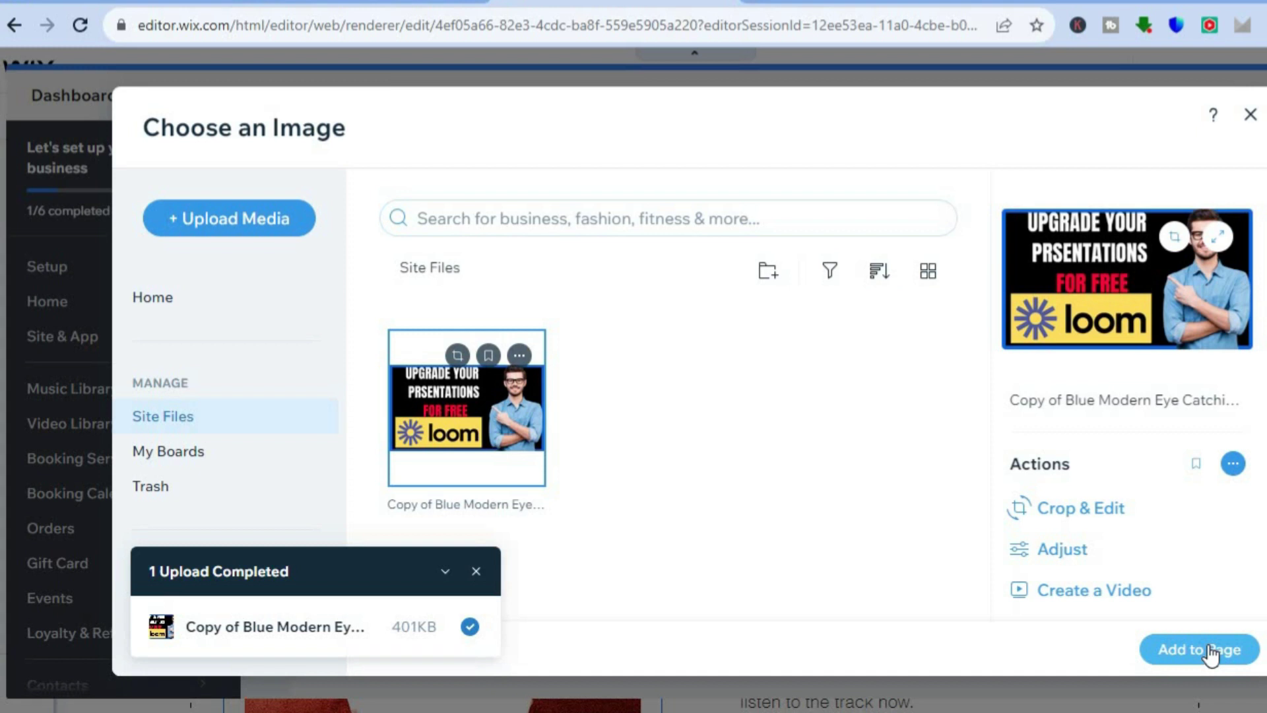
- Use the uploaded loom image as the single's cover and name the single TEST, leaving its version as None
left_click(1200, 650)
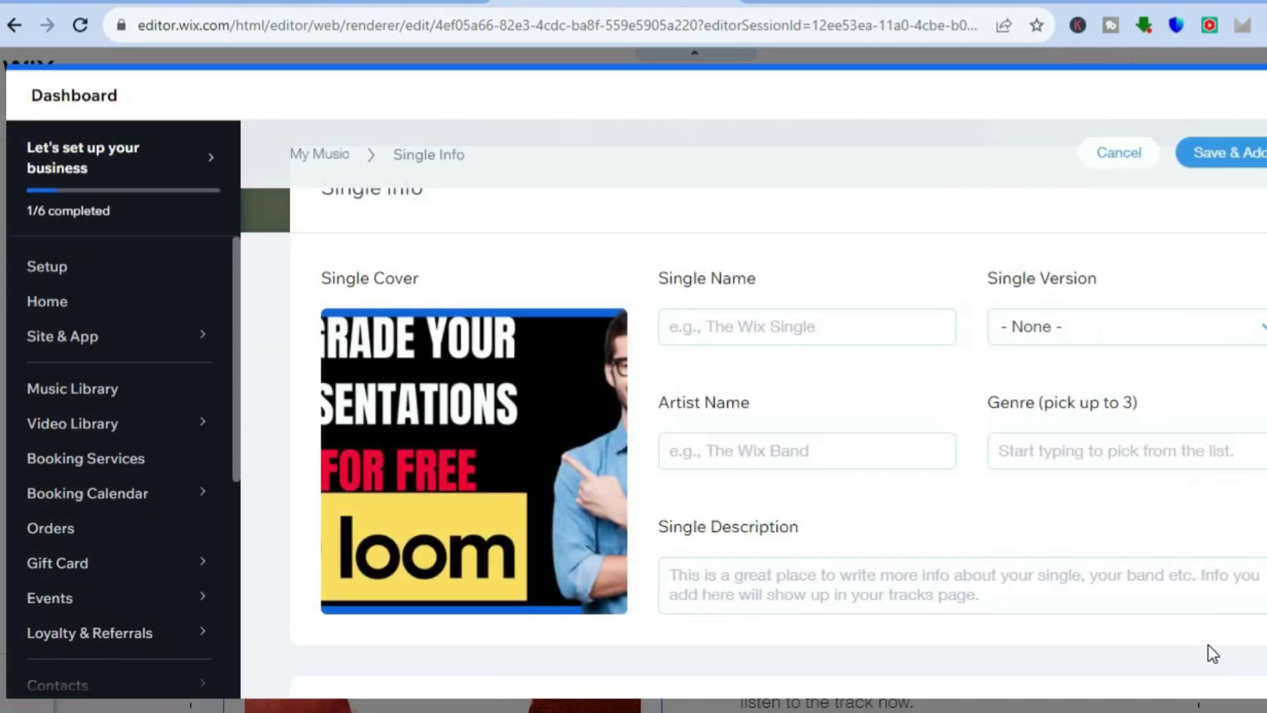
left_click(748, 325)
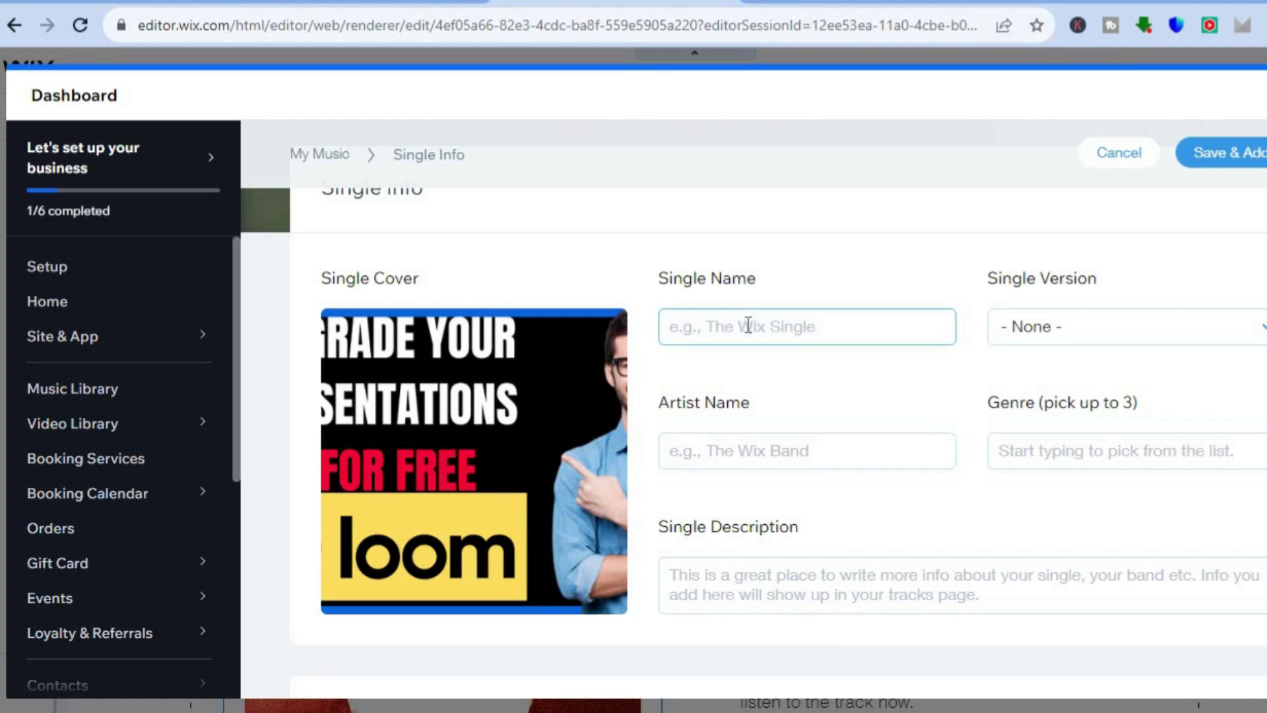
type("TEST")
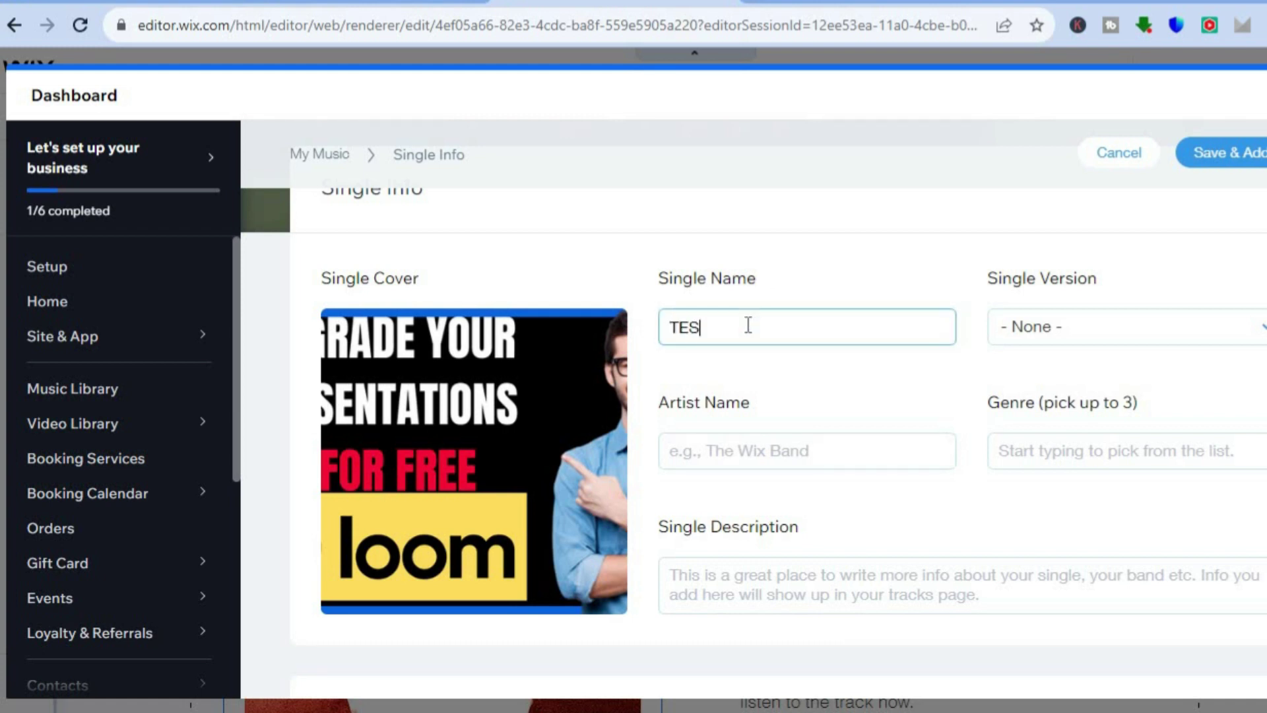
left_click(1096, 334)
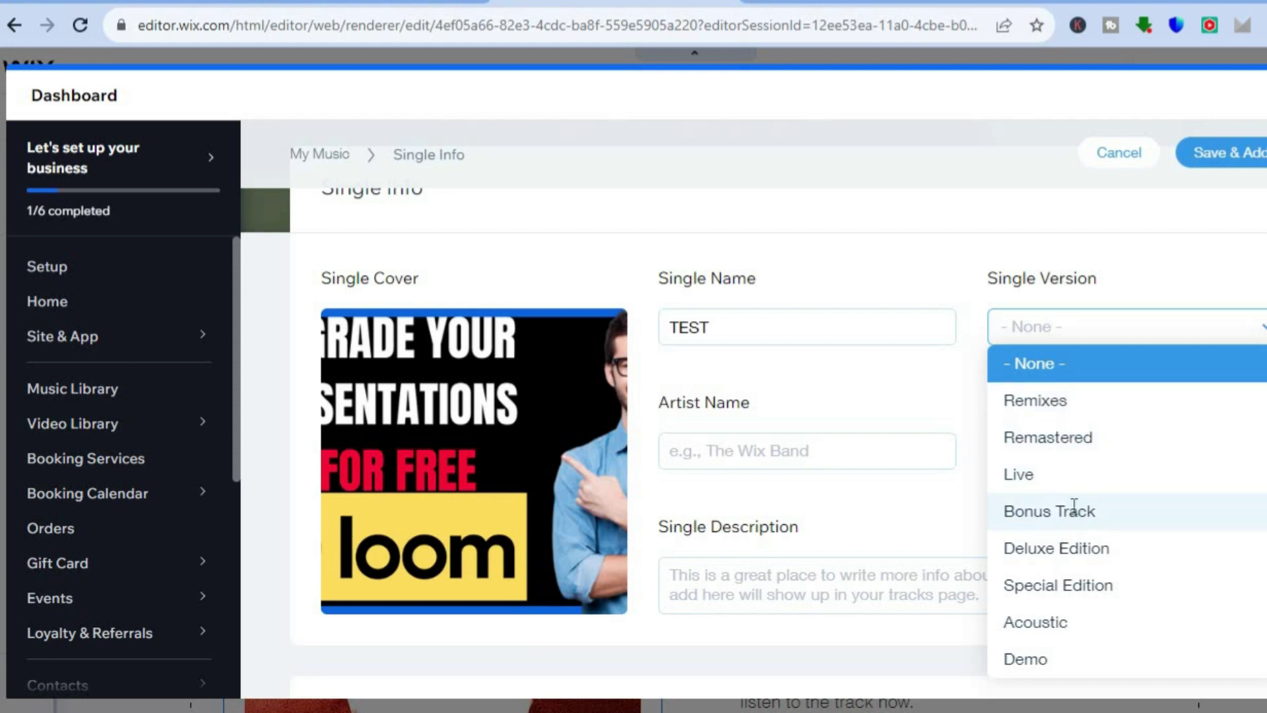
left_click(943, 520)
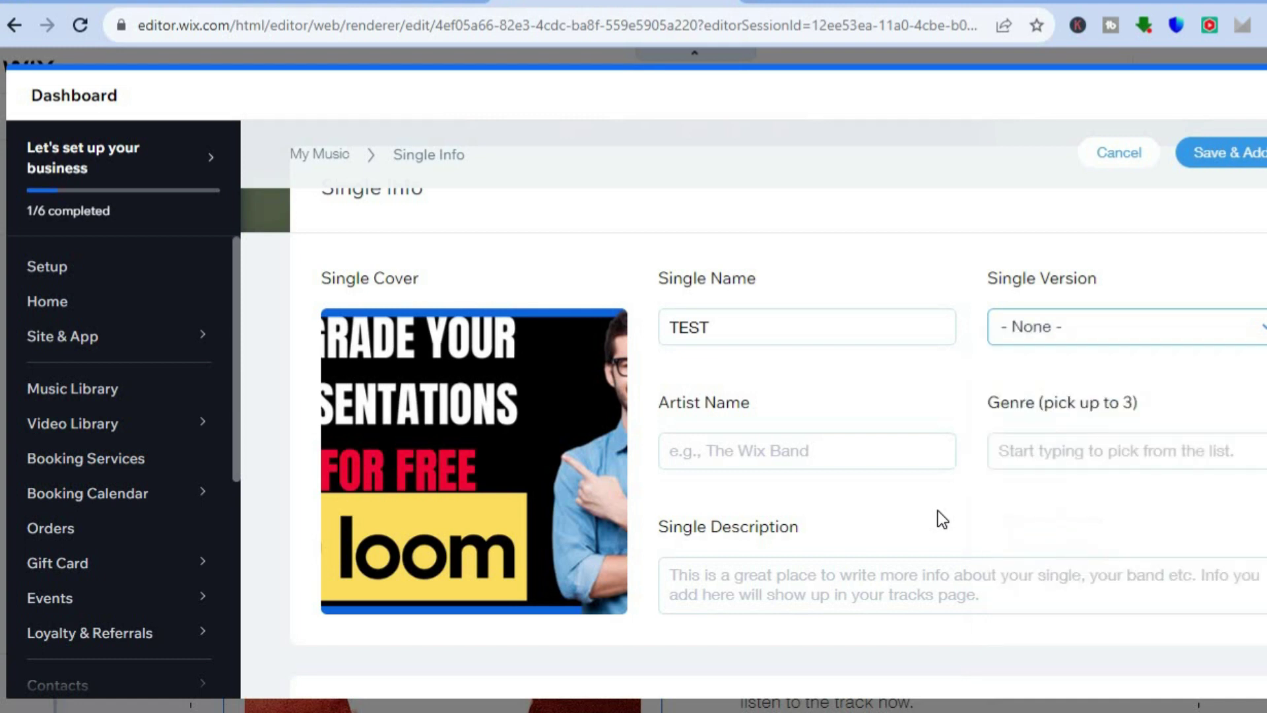
- Enter the artist's name for the single and set its genre to Dancehall
left_click(825, 454)
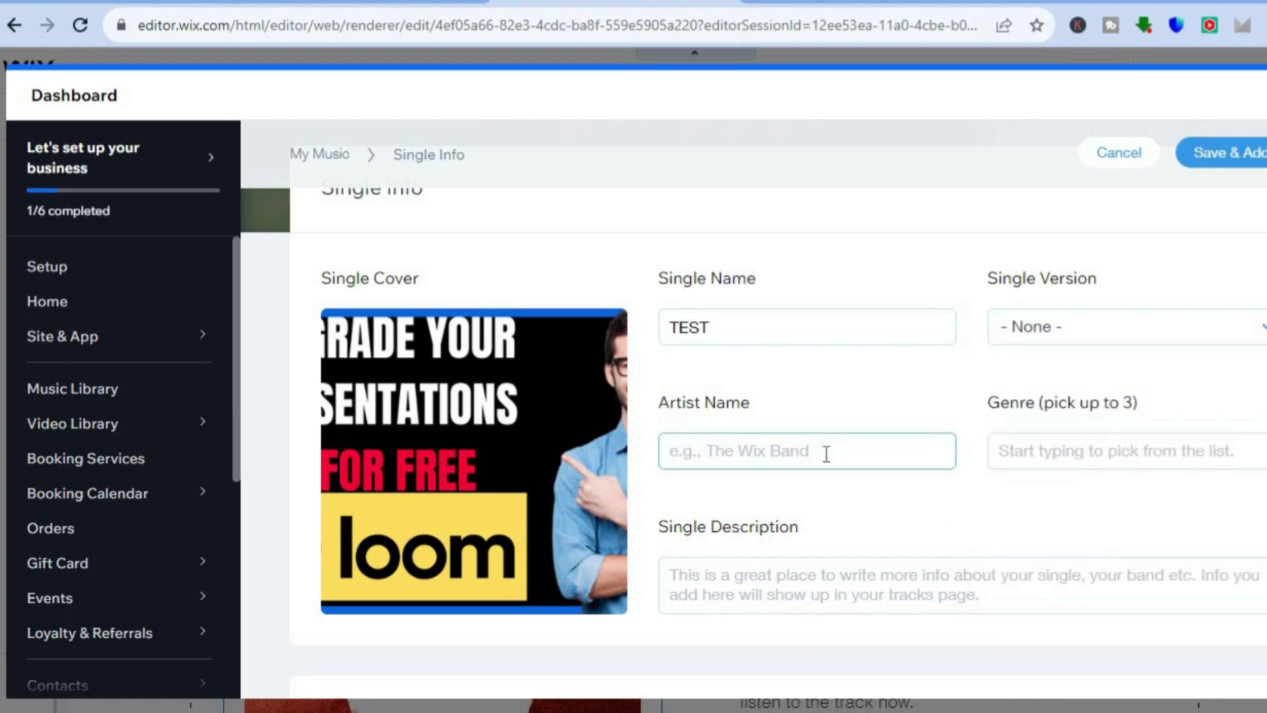
type("JASON")
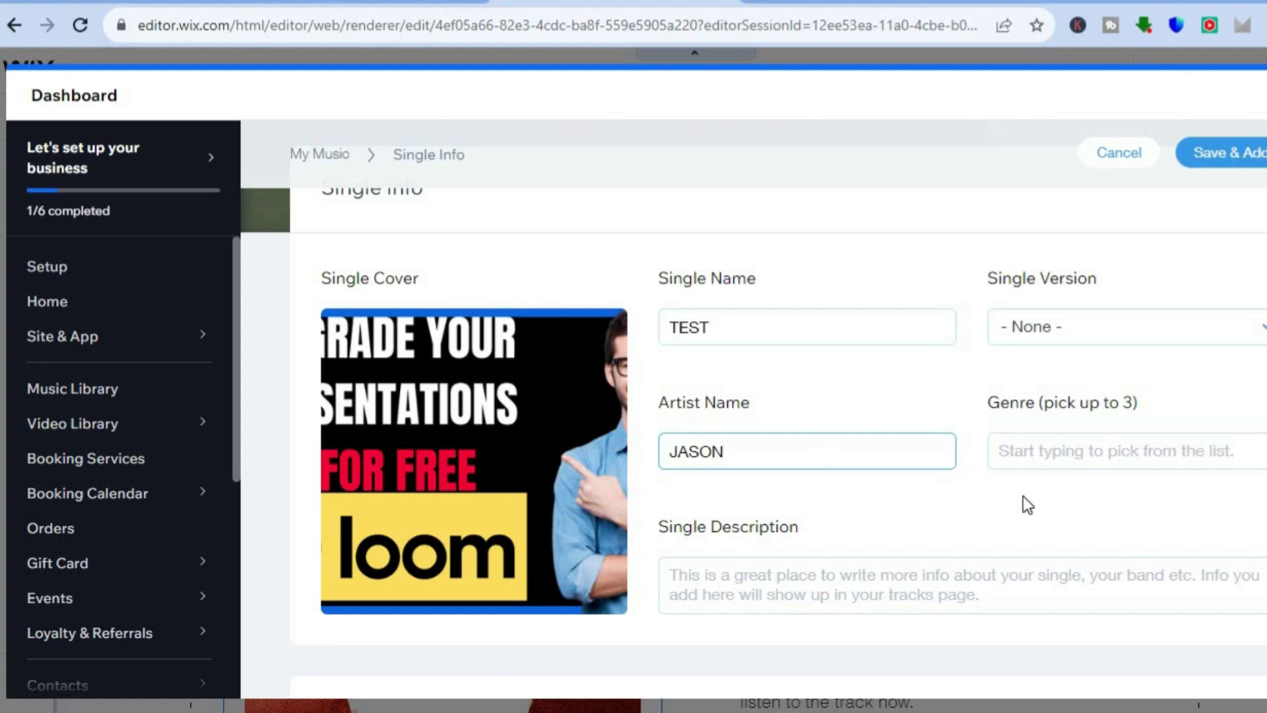
left_click(1056, 454)
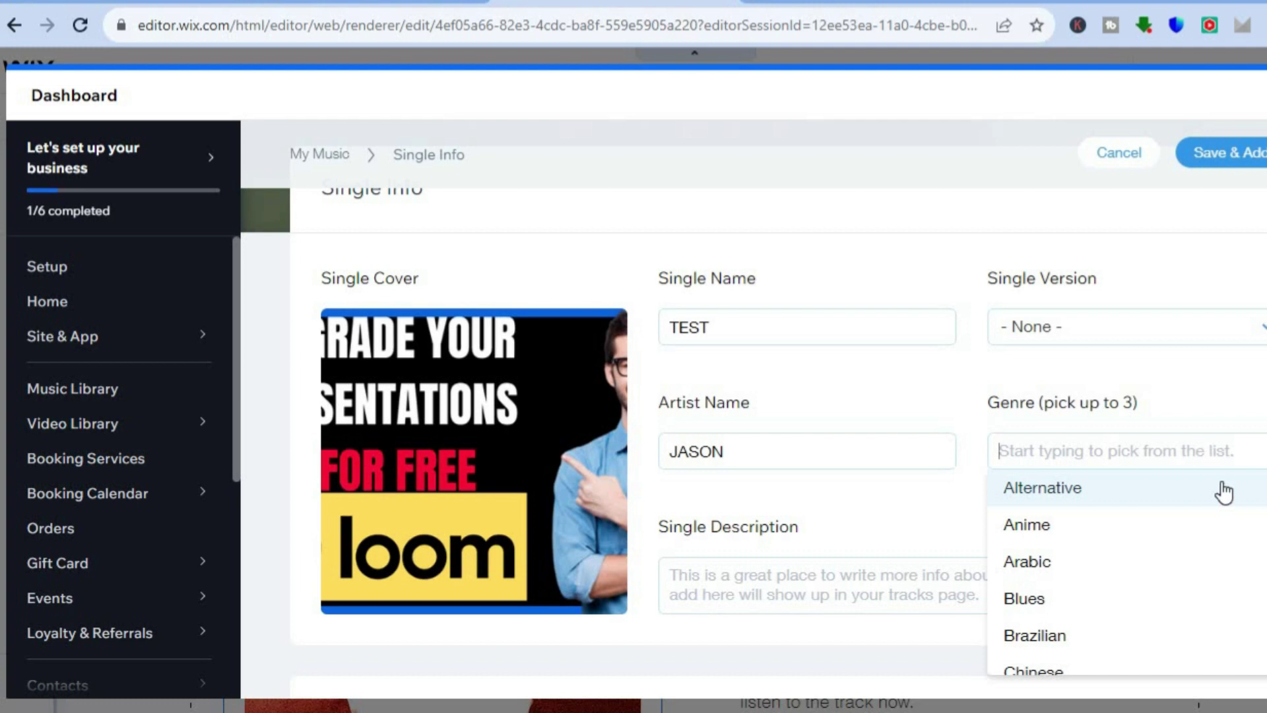
type("RE")
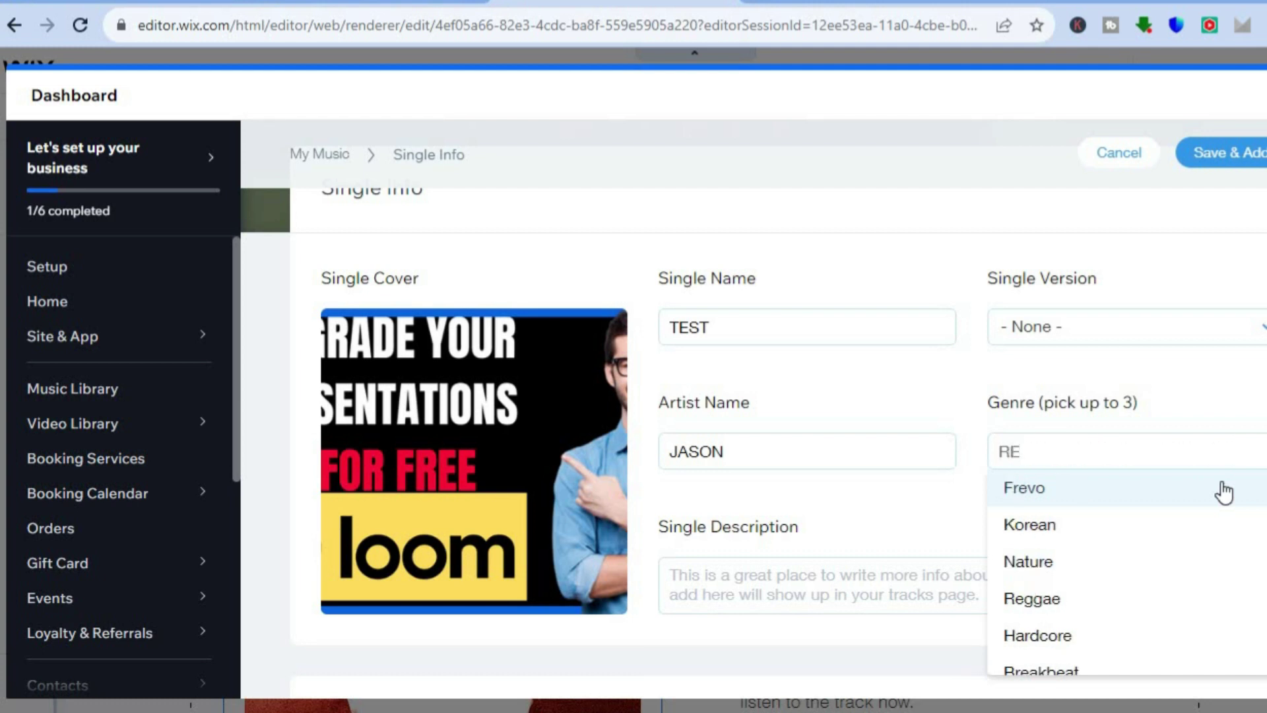
key("BackSpace")
key("BackSpace")
type("DA")
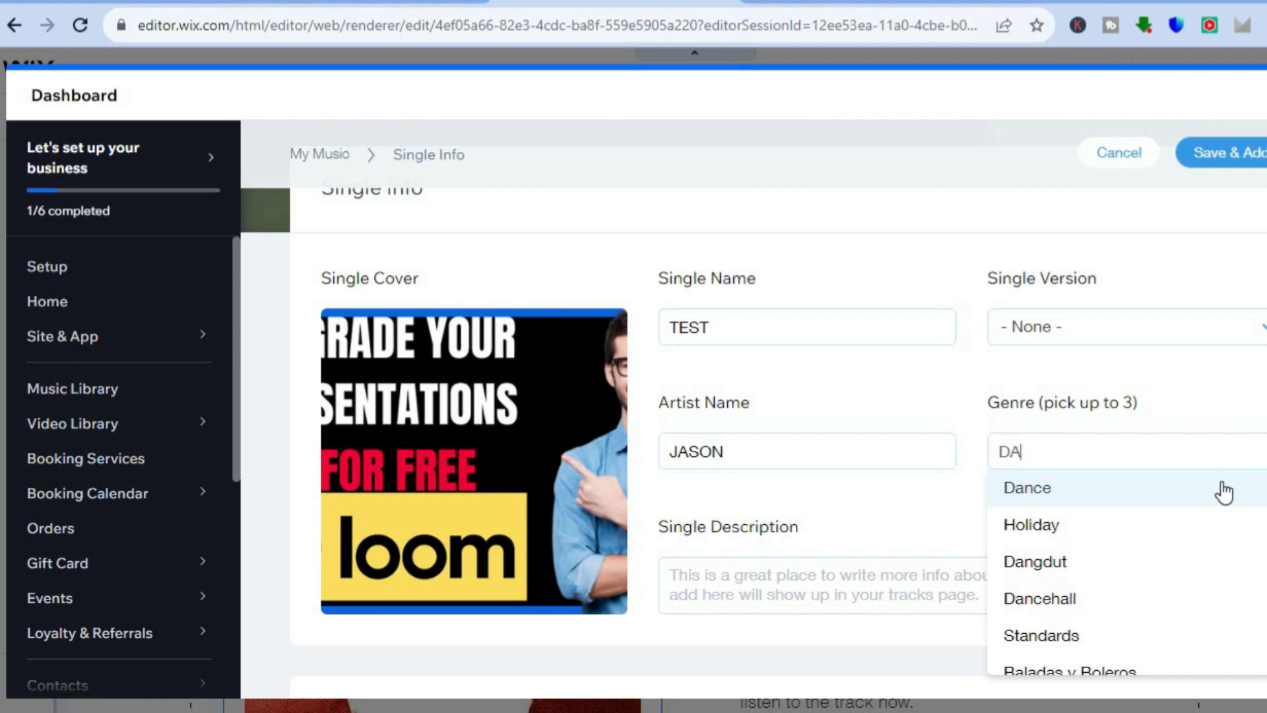
left_click(1113, 594)
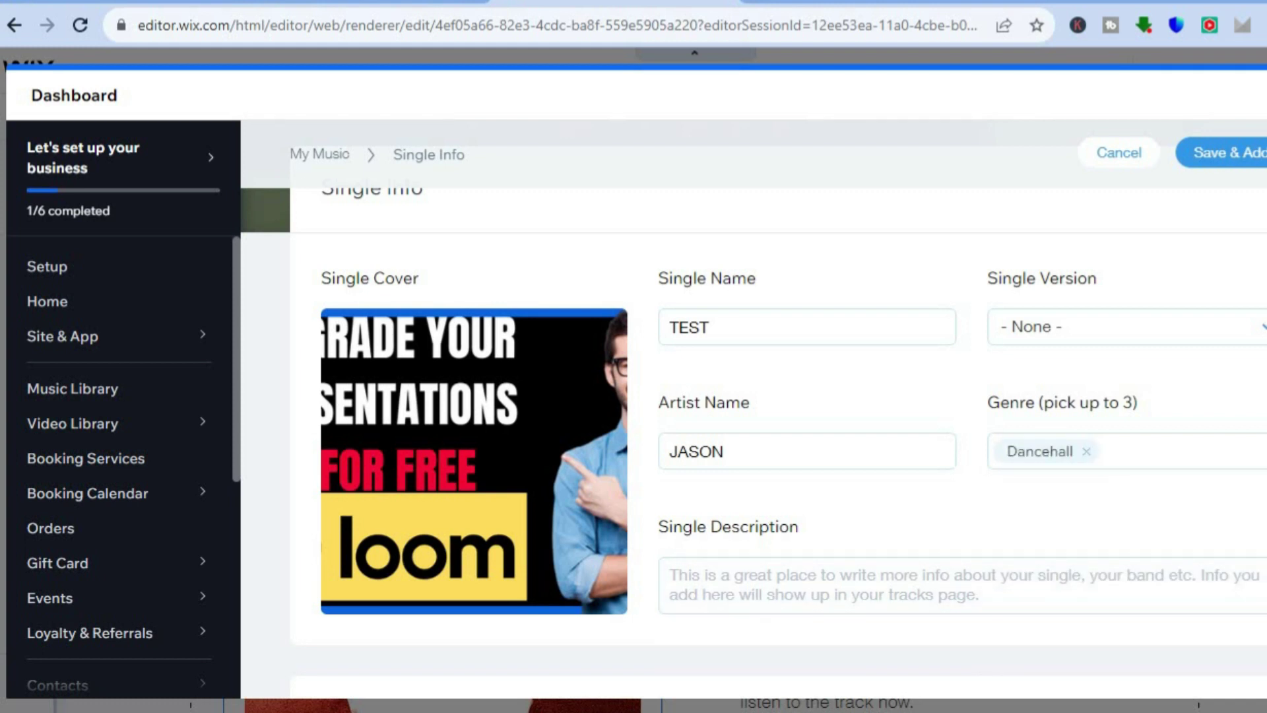
- Set the single's download option to sell for a fixed price of 5.99 USD
scroll(778, 409, "down", 6)
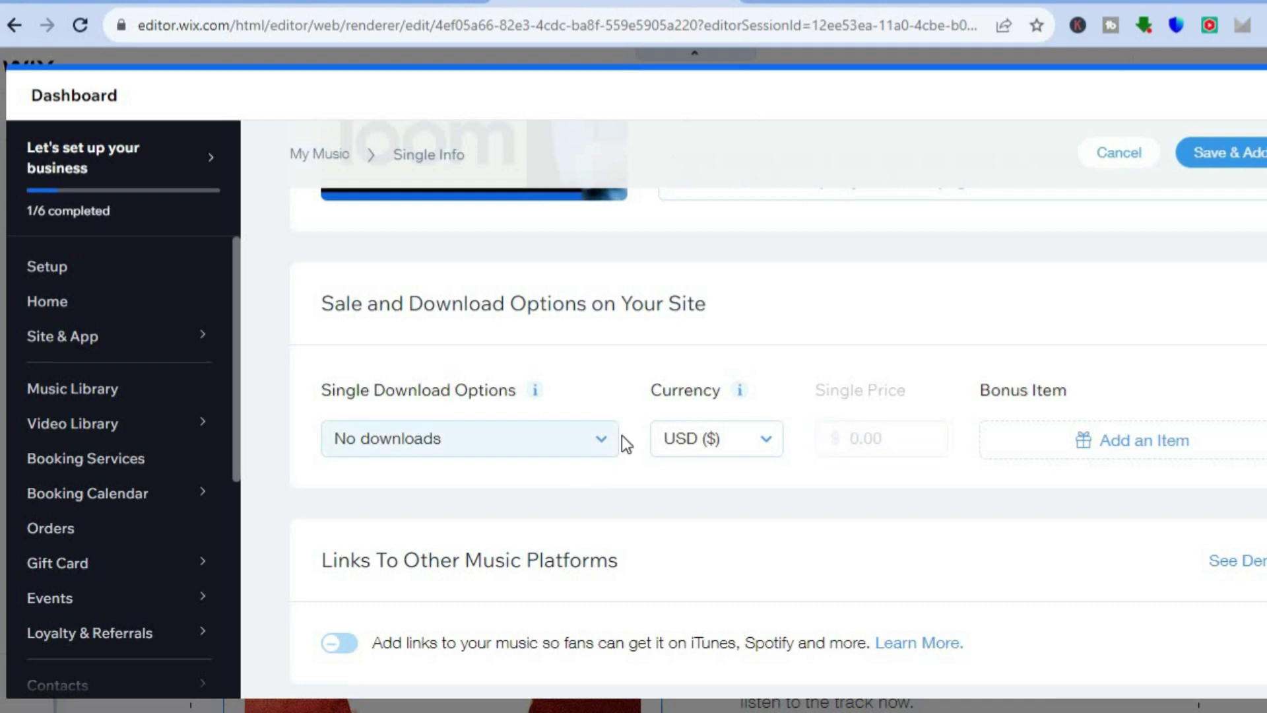
left_click(595, 448)
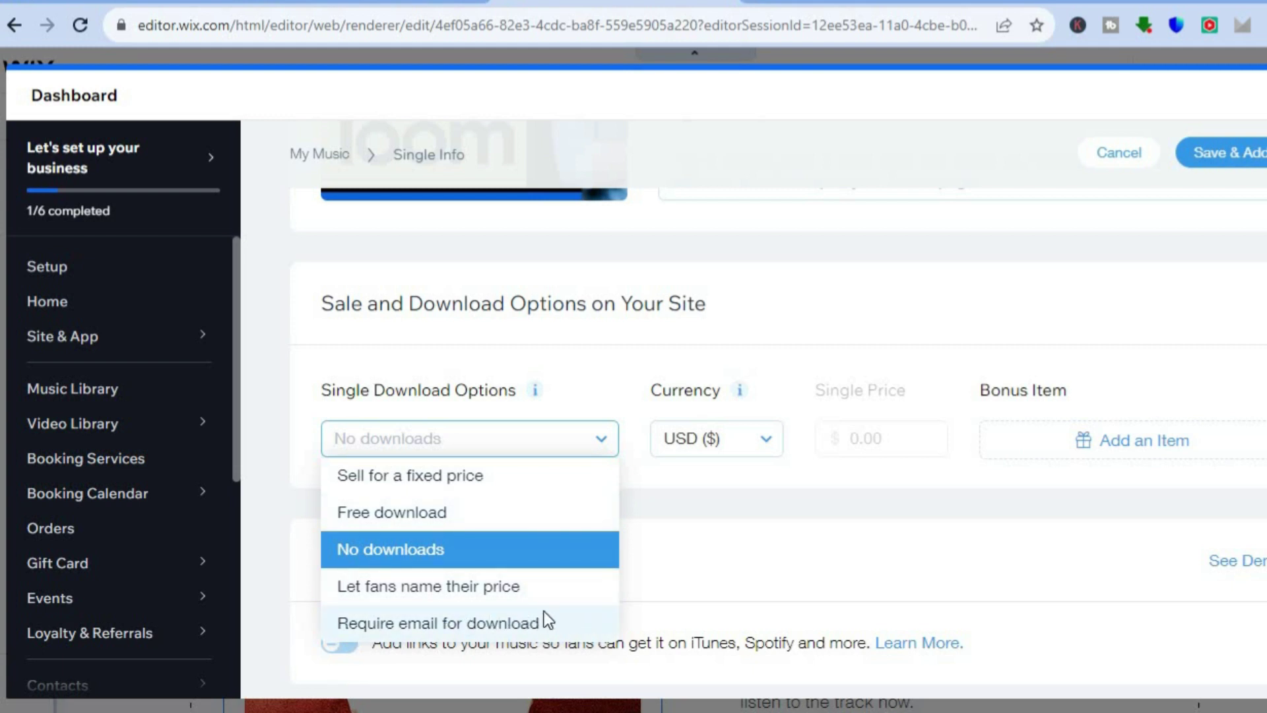
left_click(536, 478)
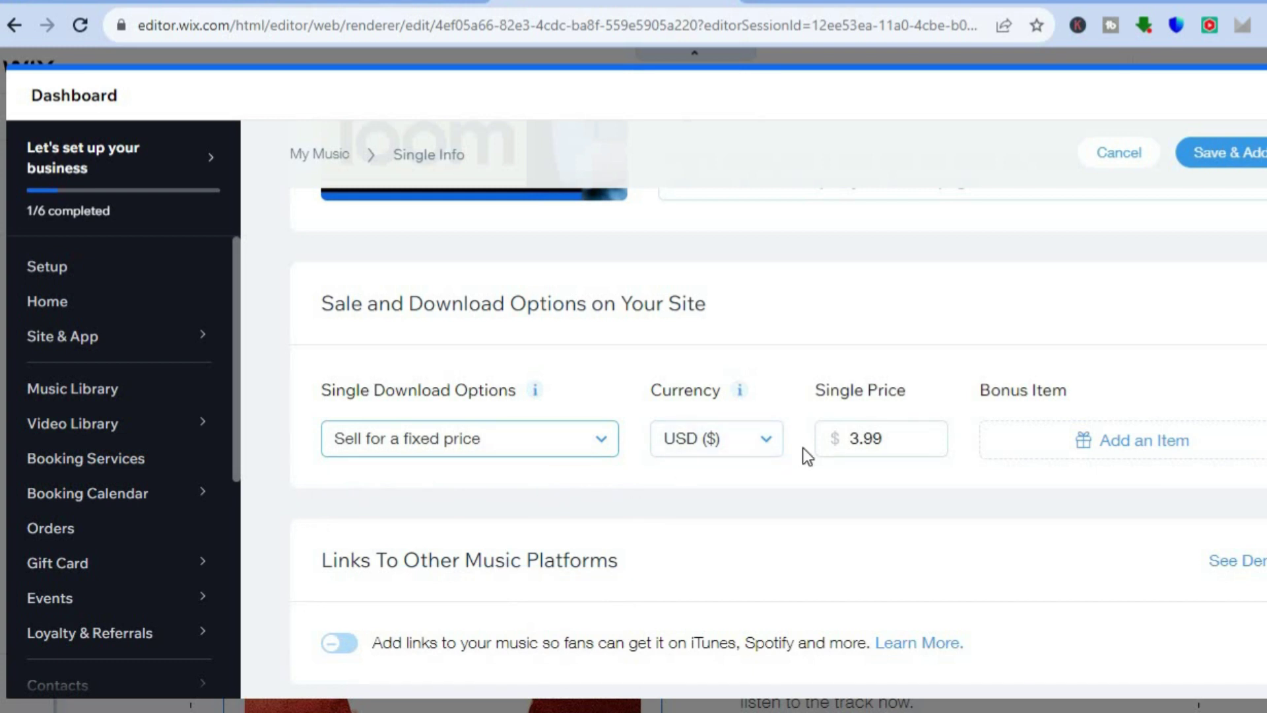
left_click(901, 438)
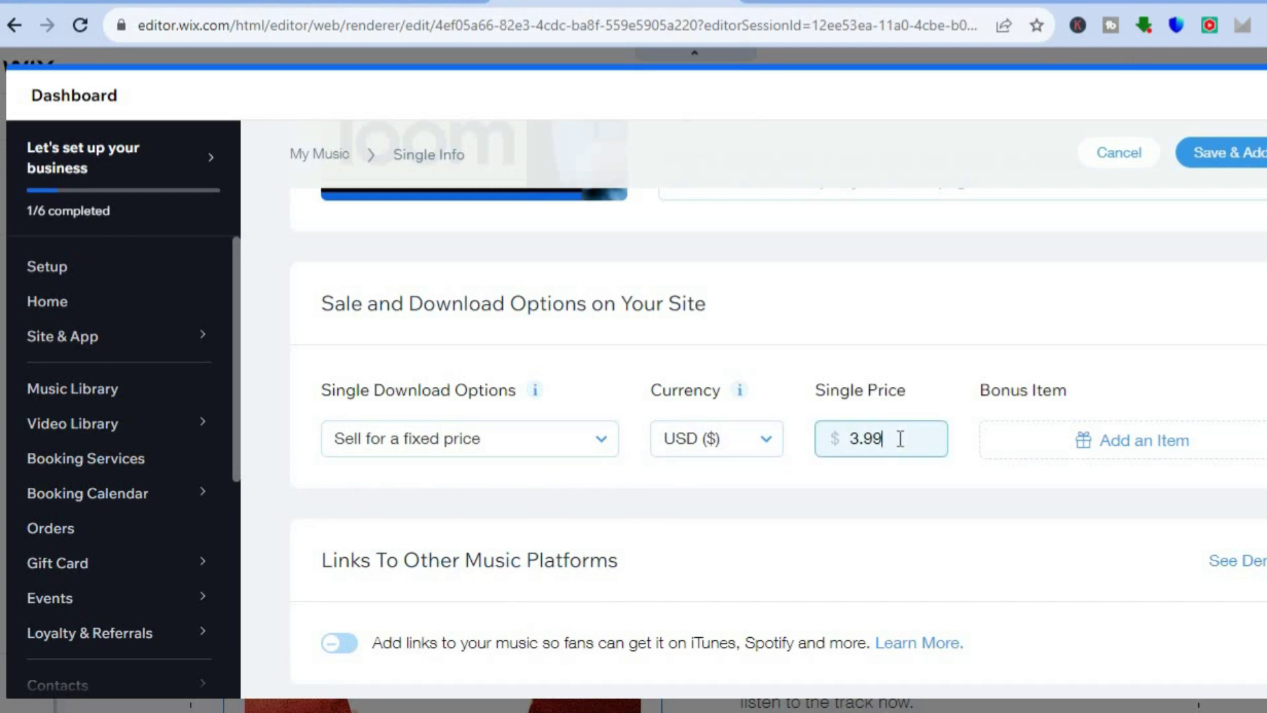
key("BackSpace")
key("BackSpace")
key("BackSpace")
key("BackSpace")
type("5.99")
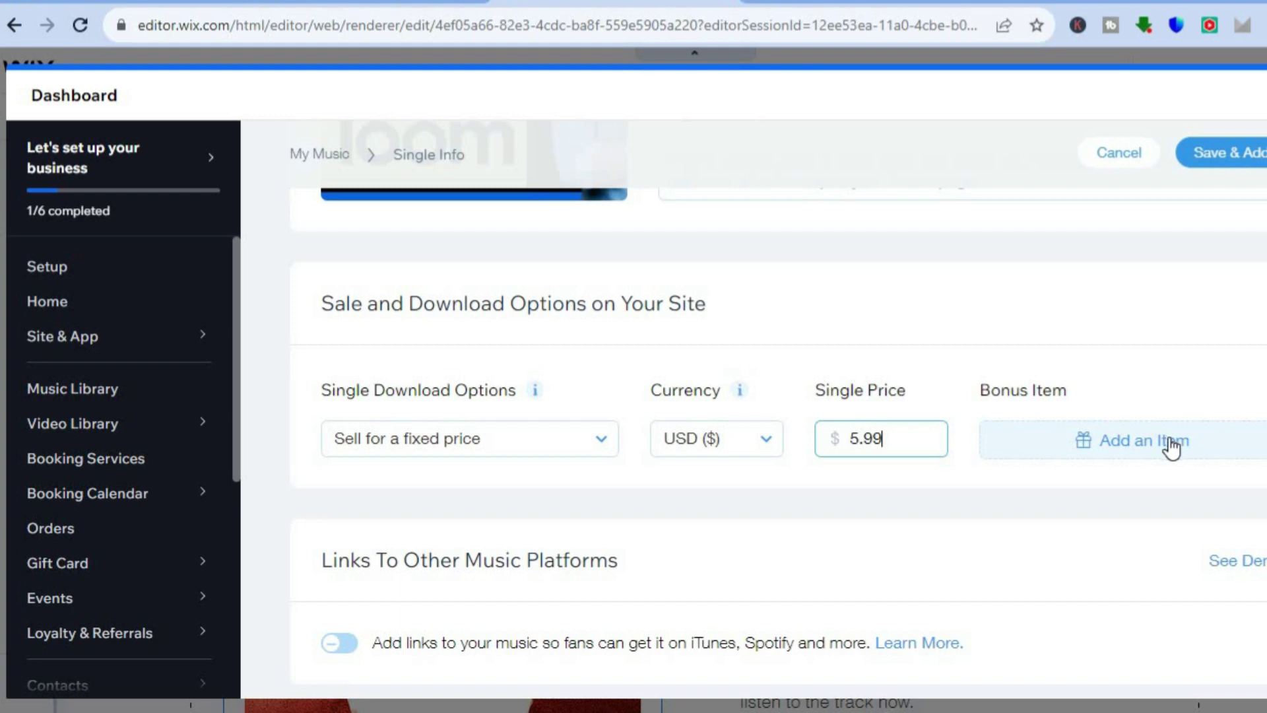
- Save the single's information and continue to its track list
scroll(779, 410, "down", 1)
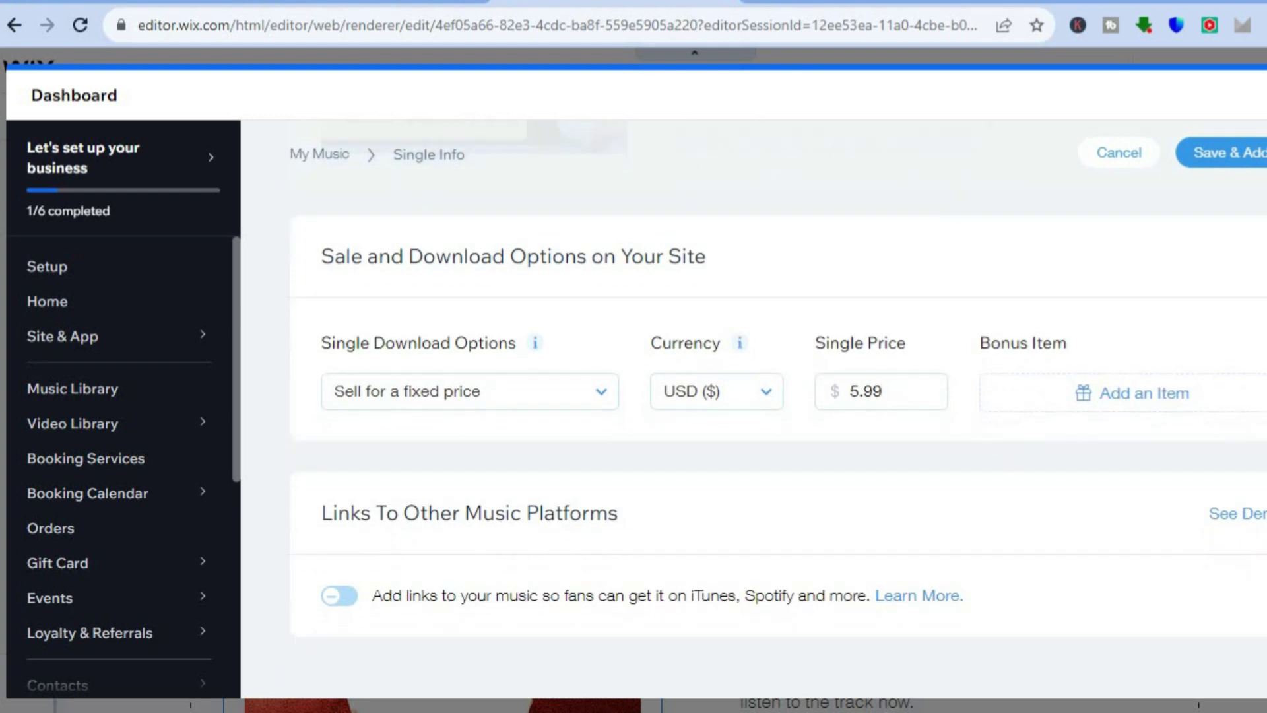
scroll(779, 409, "up", 5)
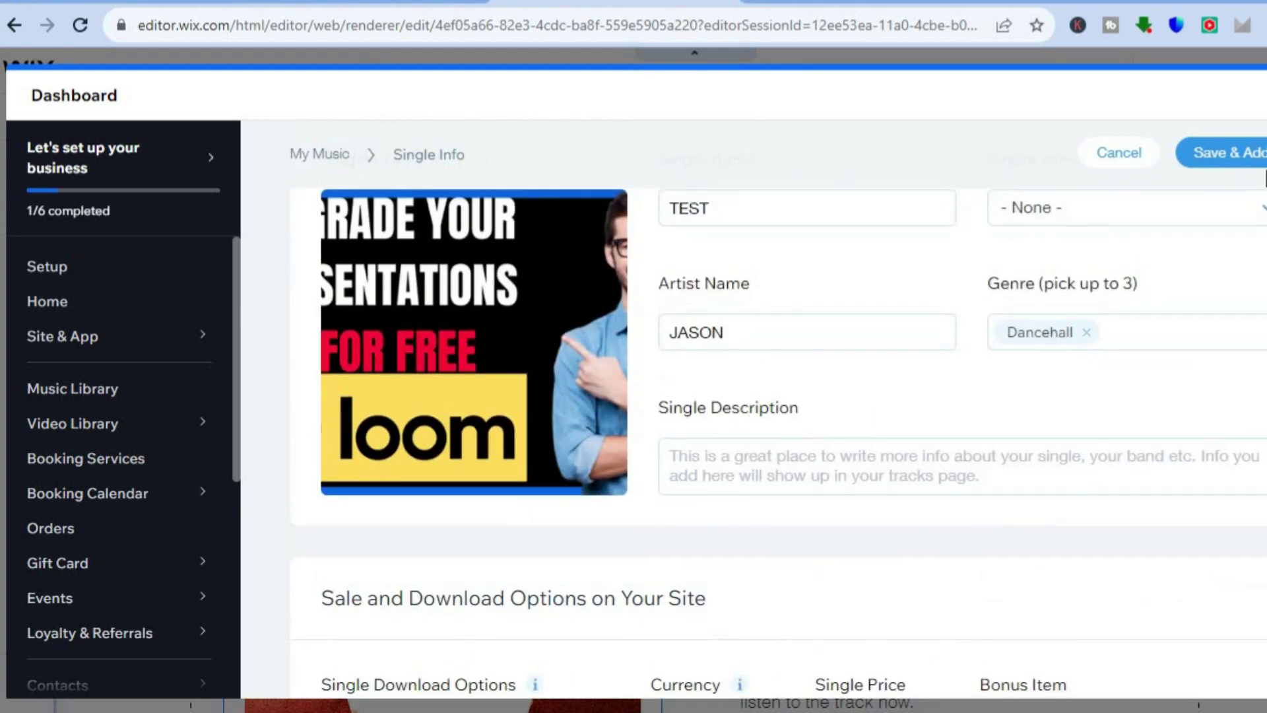
left_click(1261, 160)
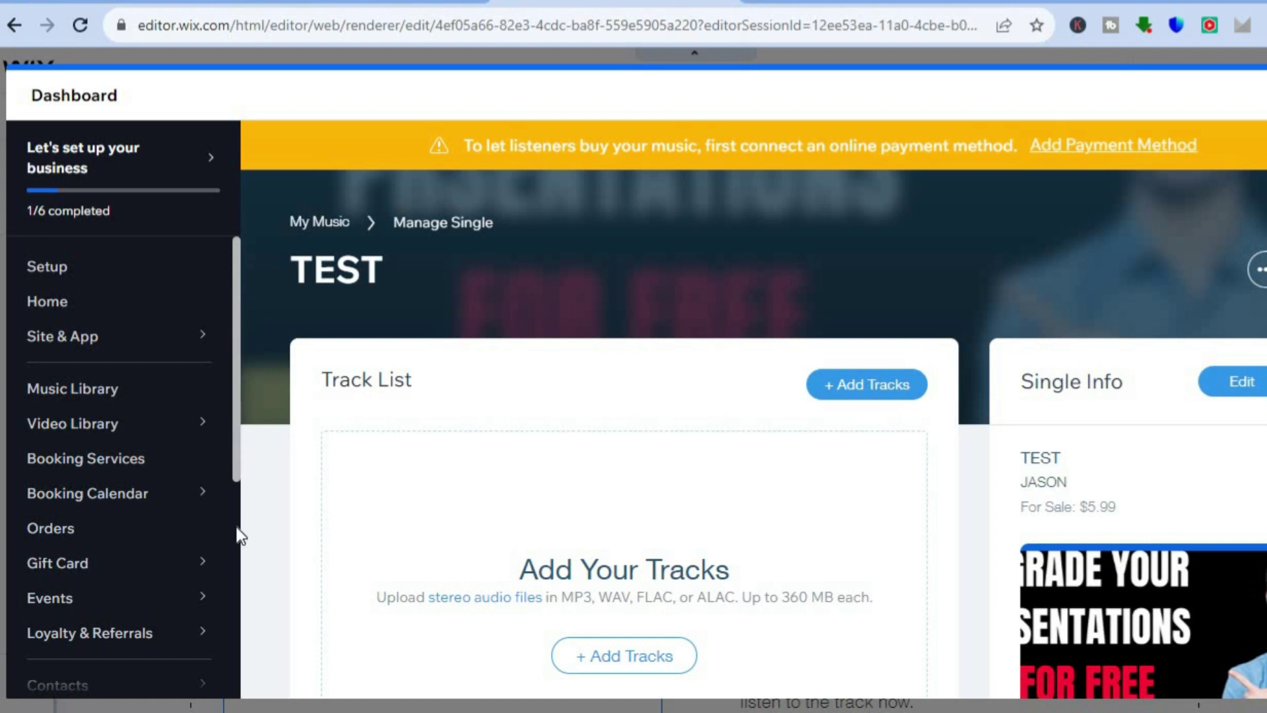
- Open the Payments page under Billing & Payments and view its payment method setup
scroll(238, 540, "down", 4)
scroll(236, 575, "down", 2)
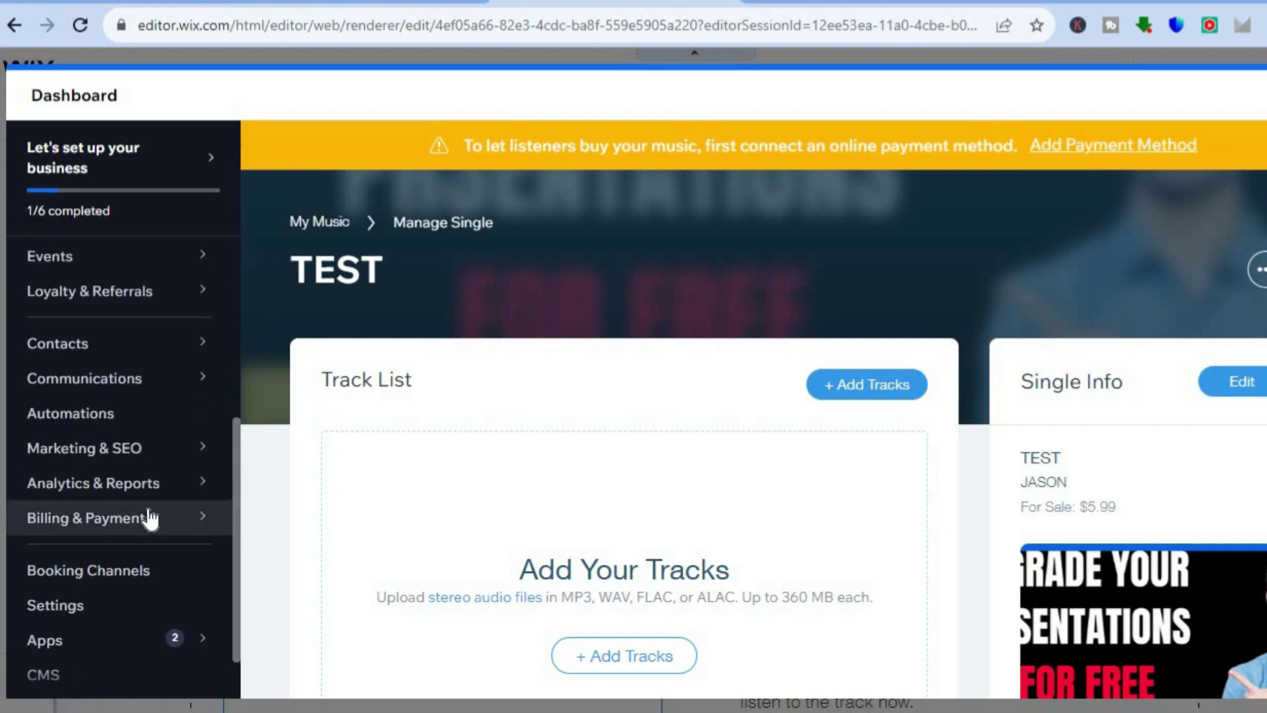
mouse_move(150, 519)
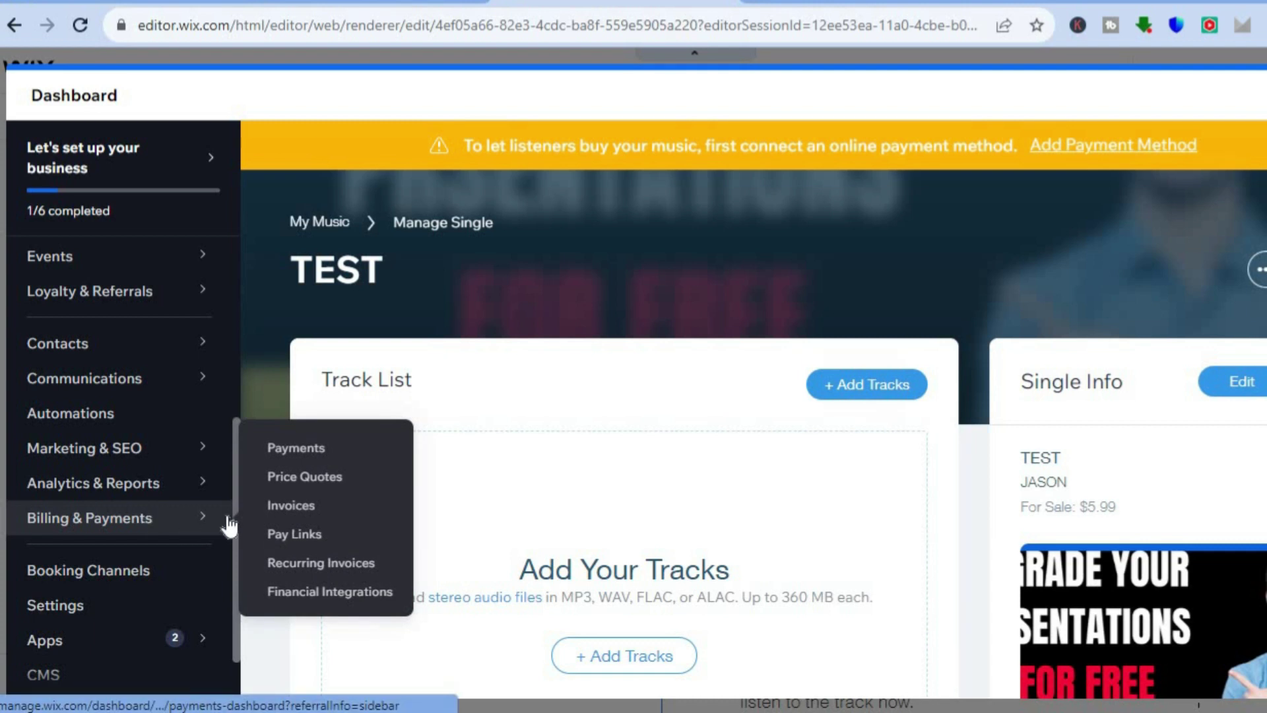
left_click(309, 454)
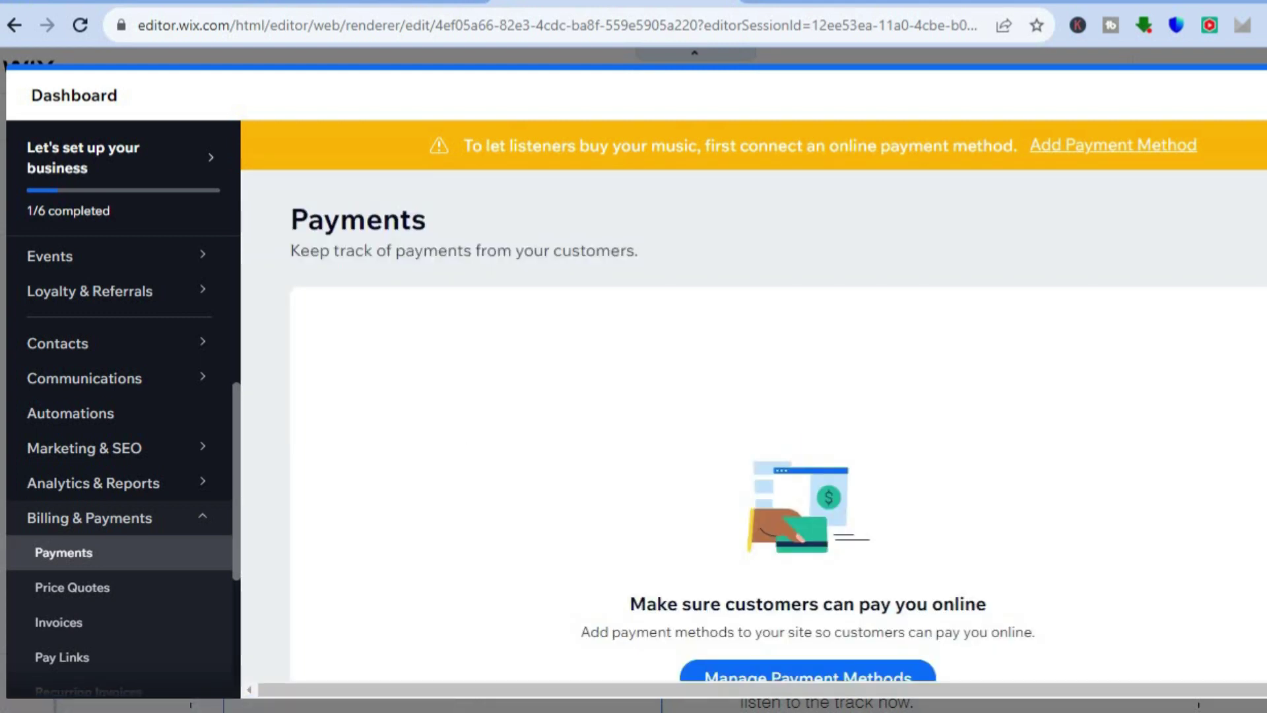
scroll(1014, 532, "down", 3)
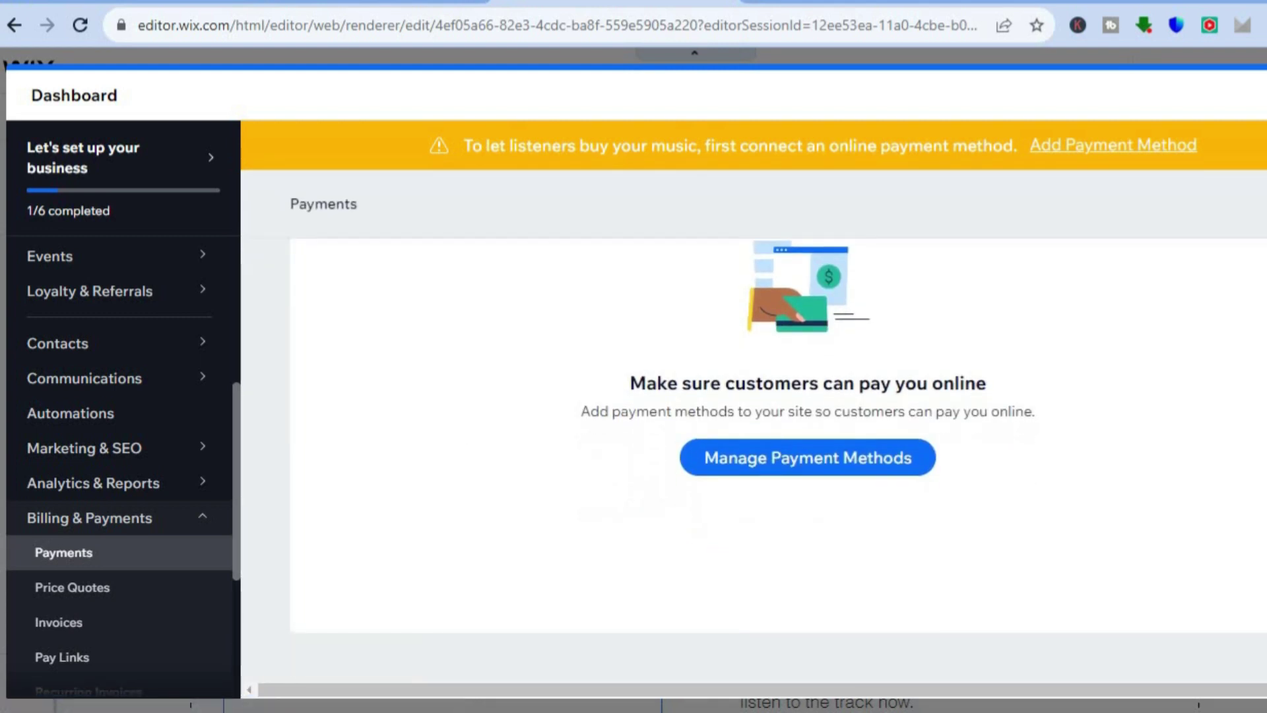
- Open the management of payment methods and confirm Jamaica as the business location
left_click(814, 457)
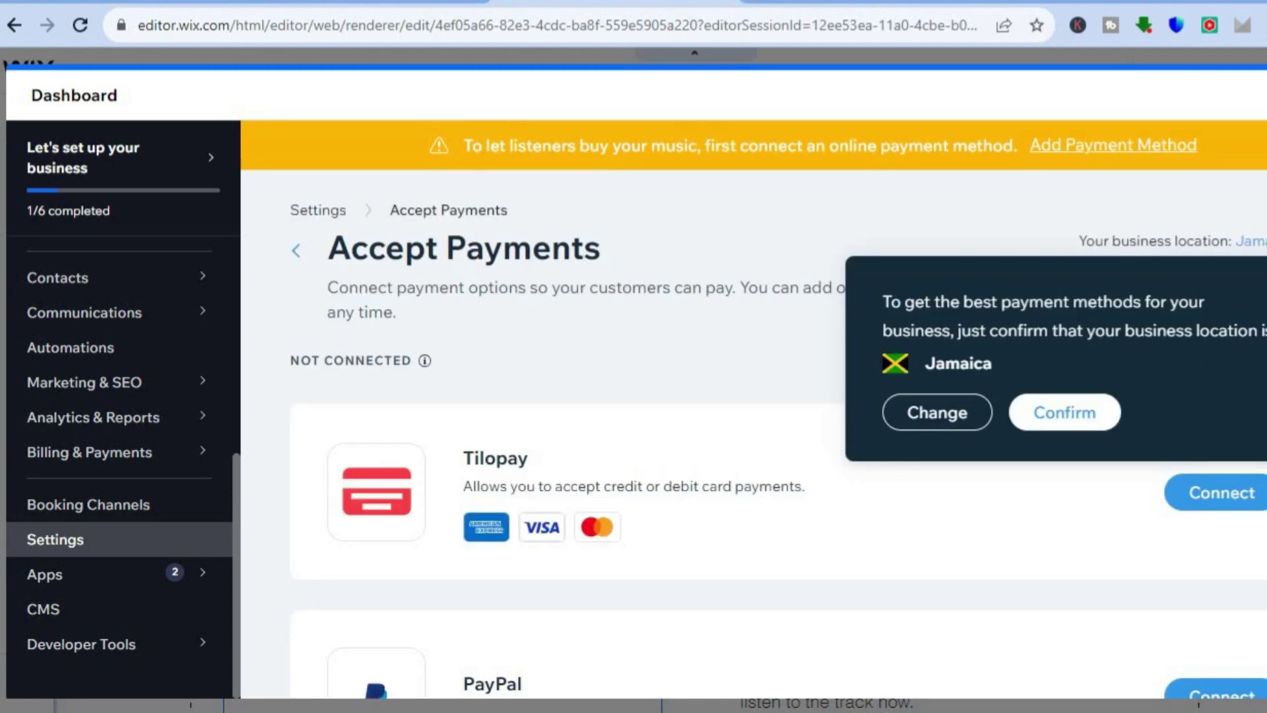
left_click(1065, 412)
- Review the available payment providers and the additional payment options, and return to the Accept Payments page
scroll(1216, 390, "down", 3)
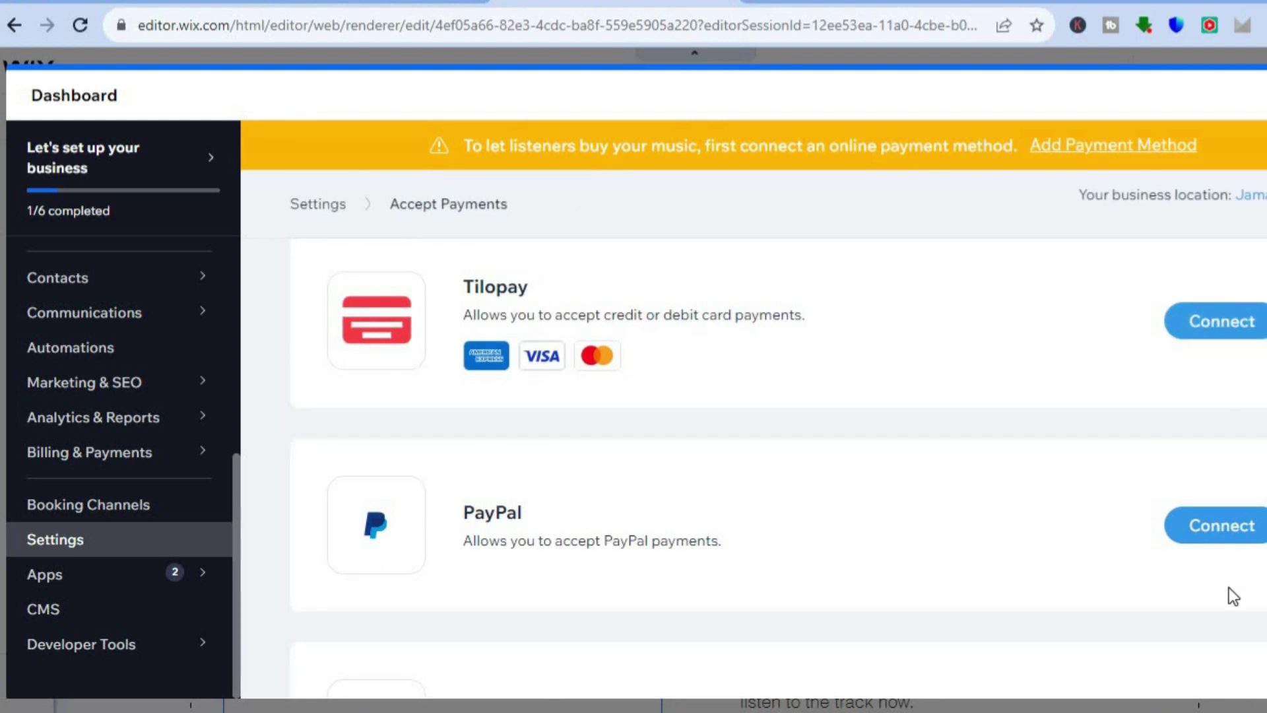
left_click(1230, 530)
scroll(779, 469, "down", 4)
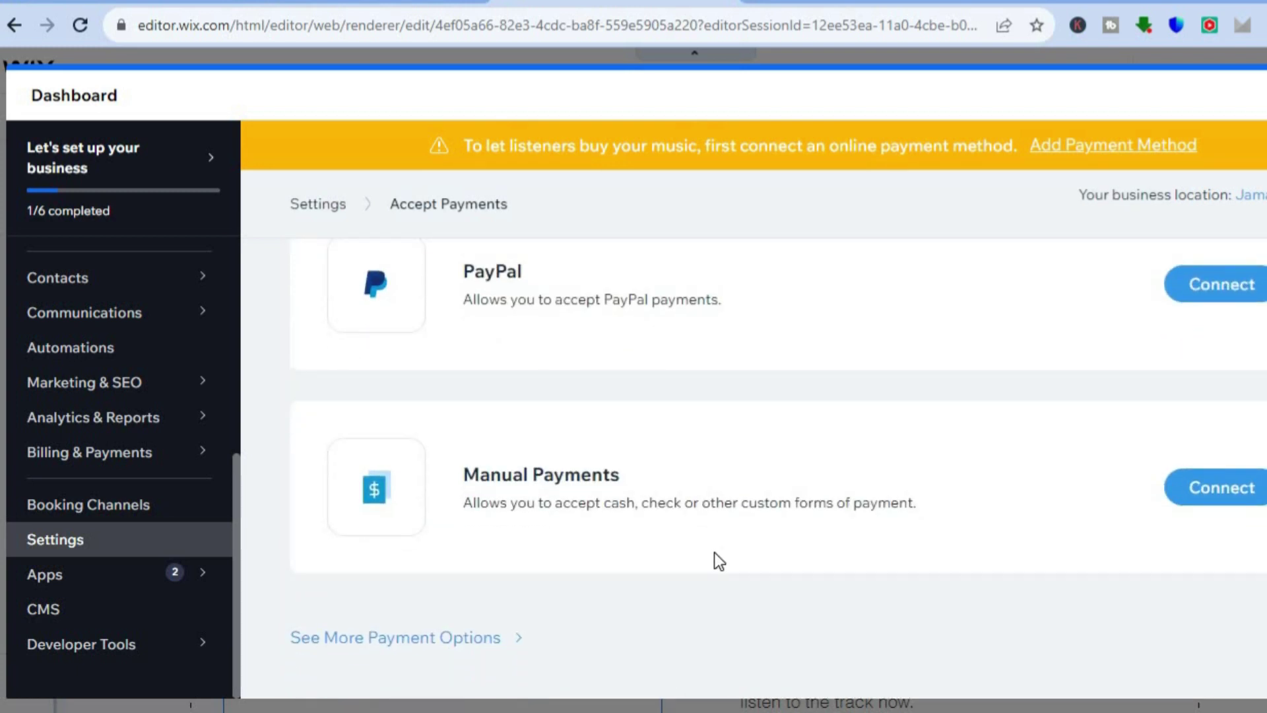
left_click(447, 638)
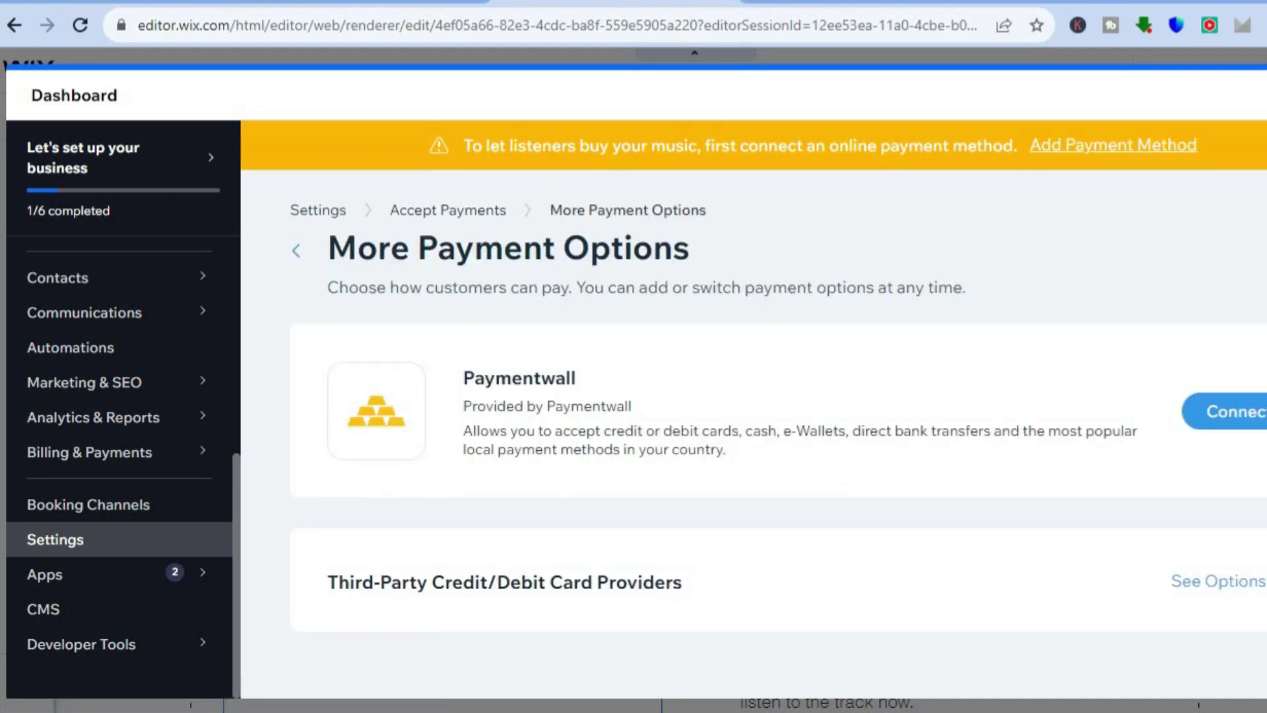
left_click(297, 250)
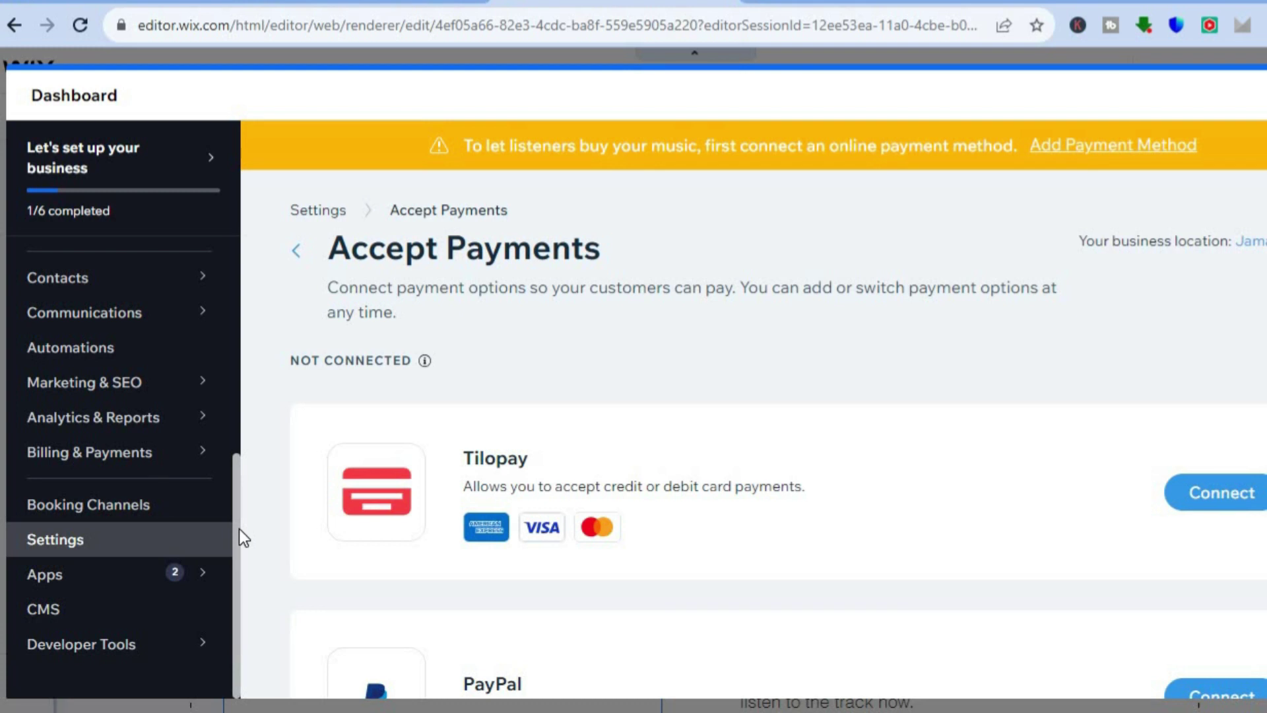
- Look through the dashboard's navigation sections, from the site and music library entries down to settings, apps and developer tools
scroll(236, 471, "up", 3)
scroll(236, 422, "up", 1)
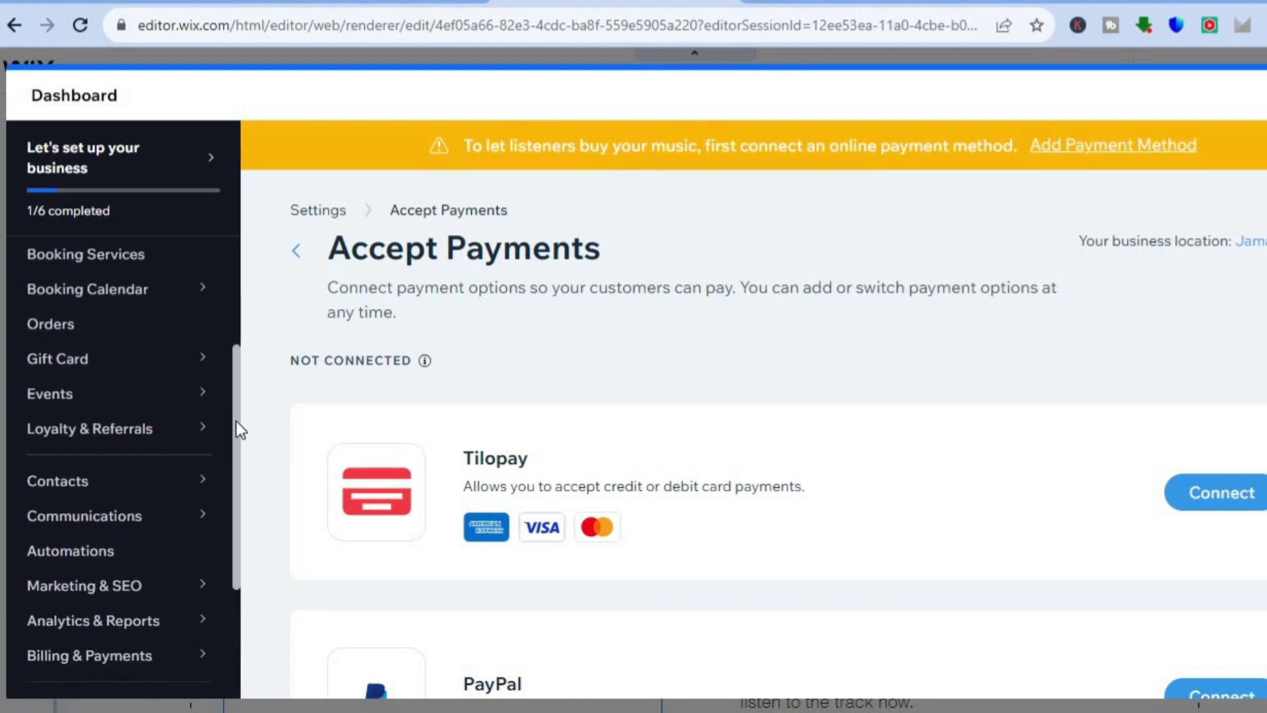
scroll(235, 421, "up", 1)
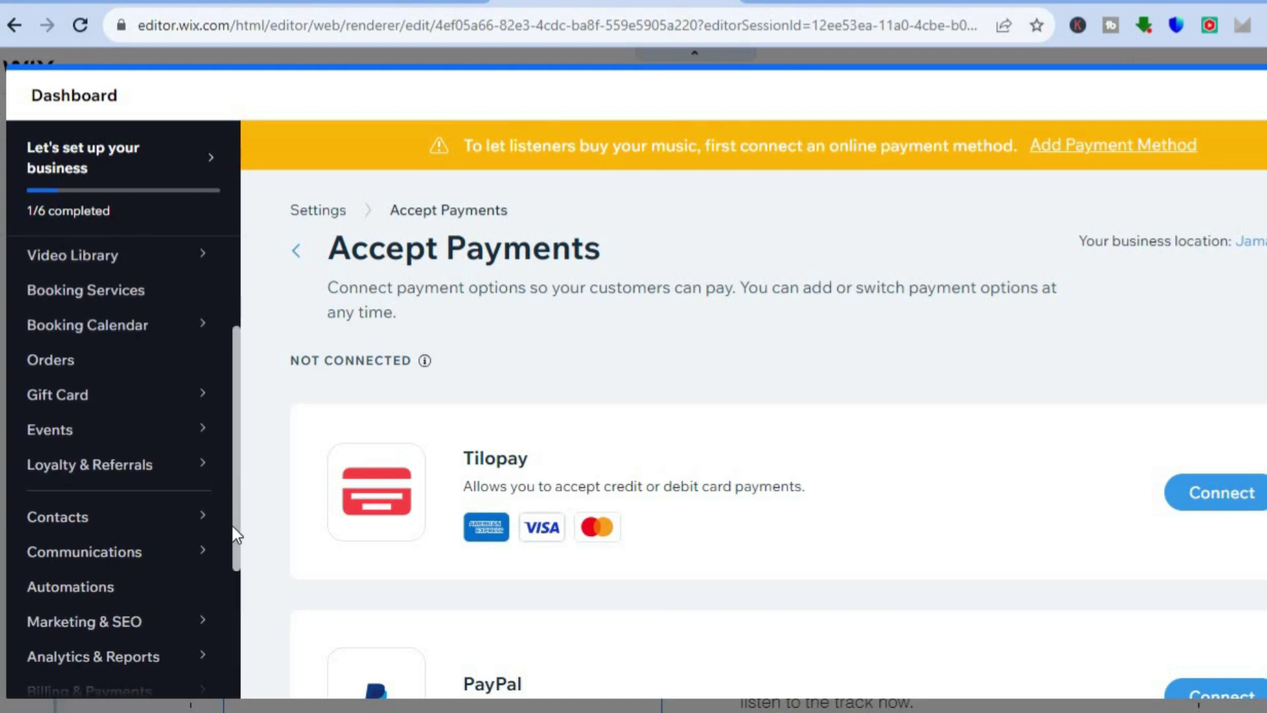
scroll(234, 528, "down", 5)
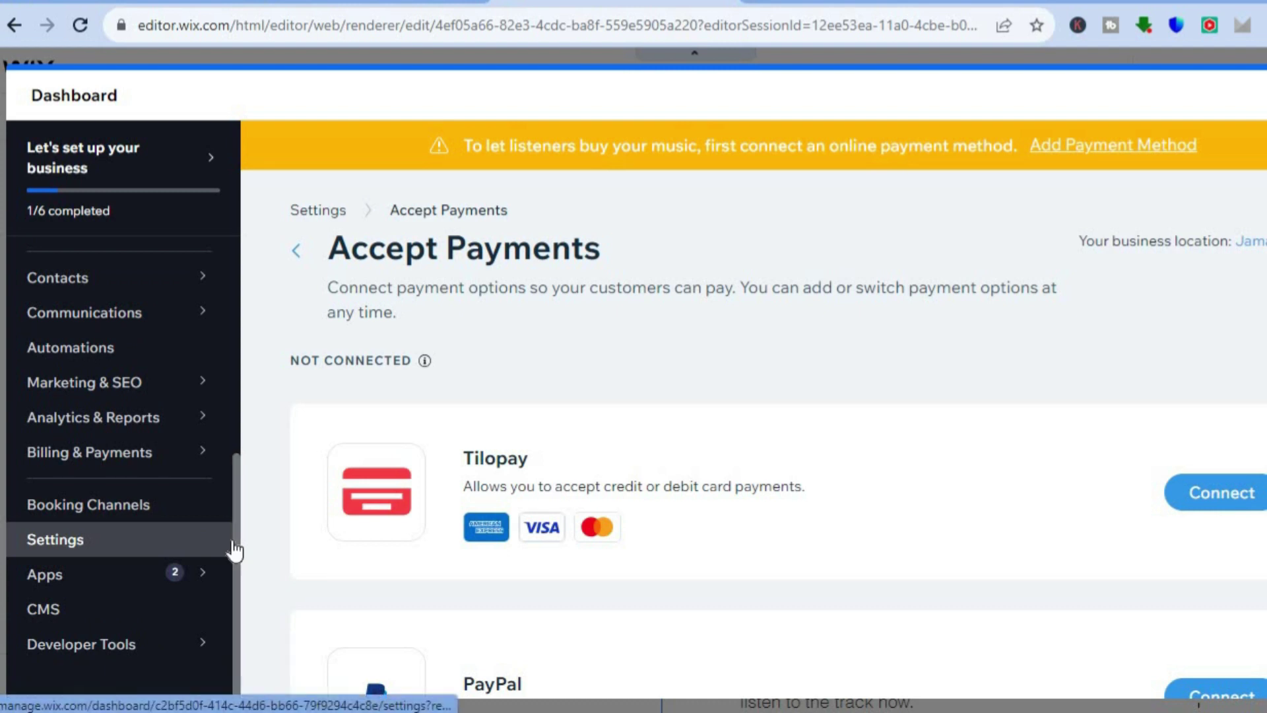
mouse_move(142, 579)
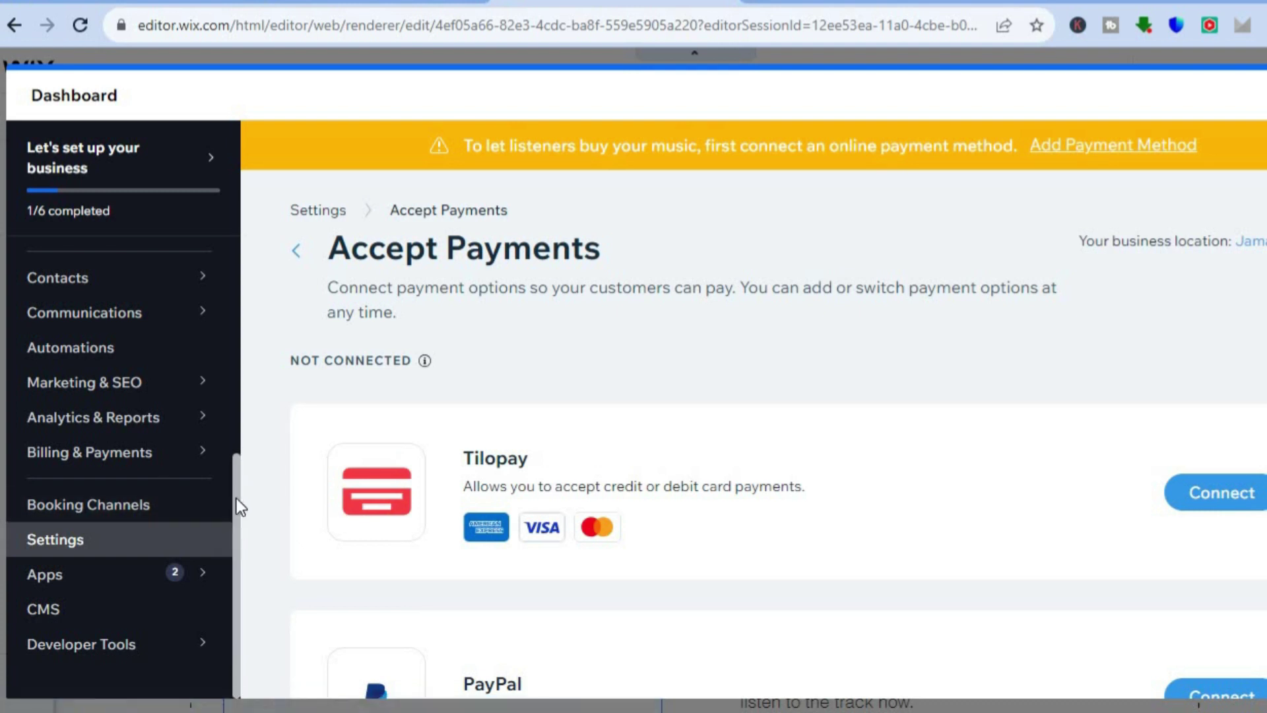
left_click_drag(237, 498, 240, 457)
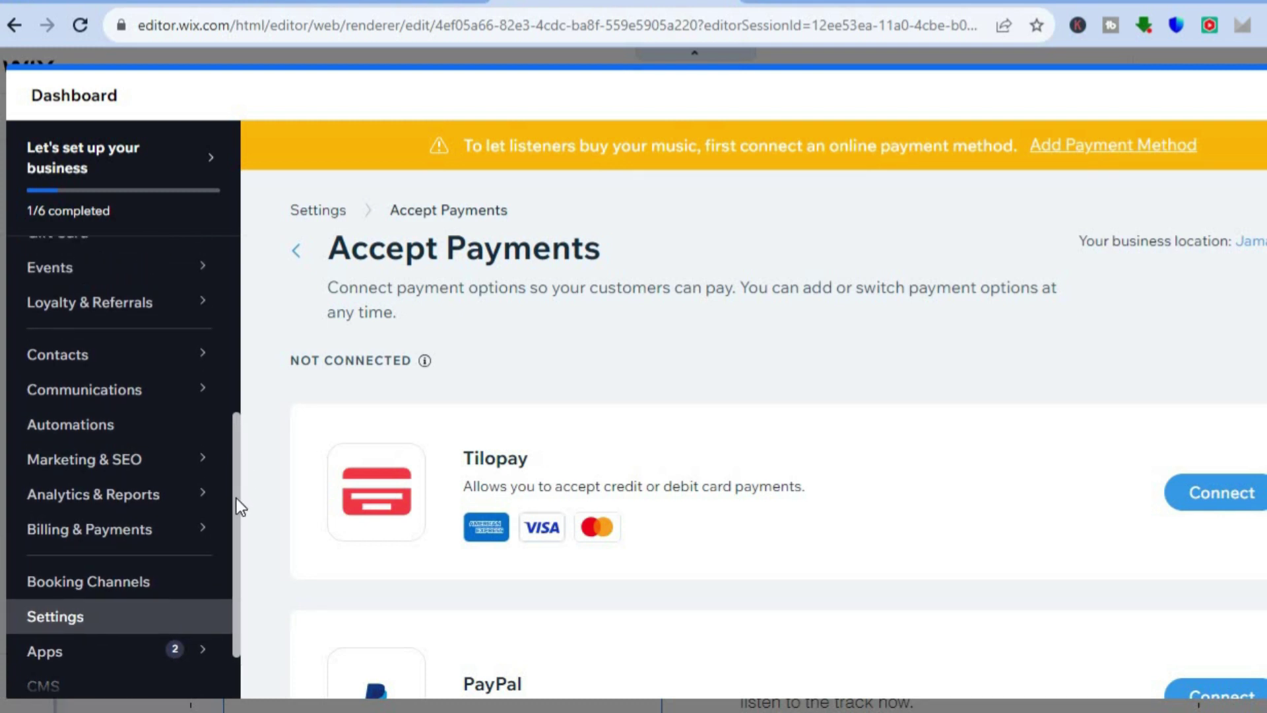
mouse_move(184, 504)
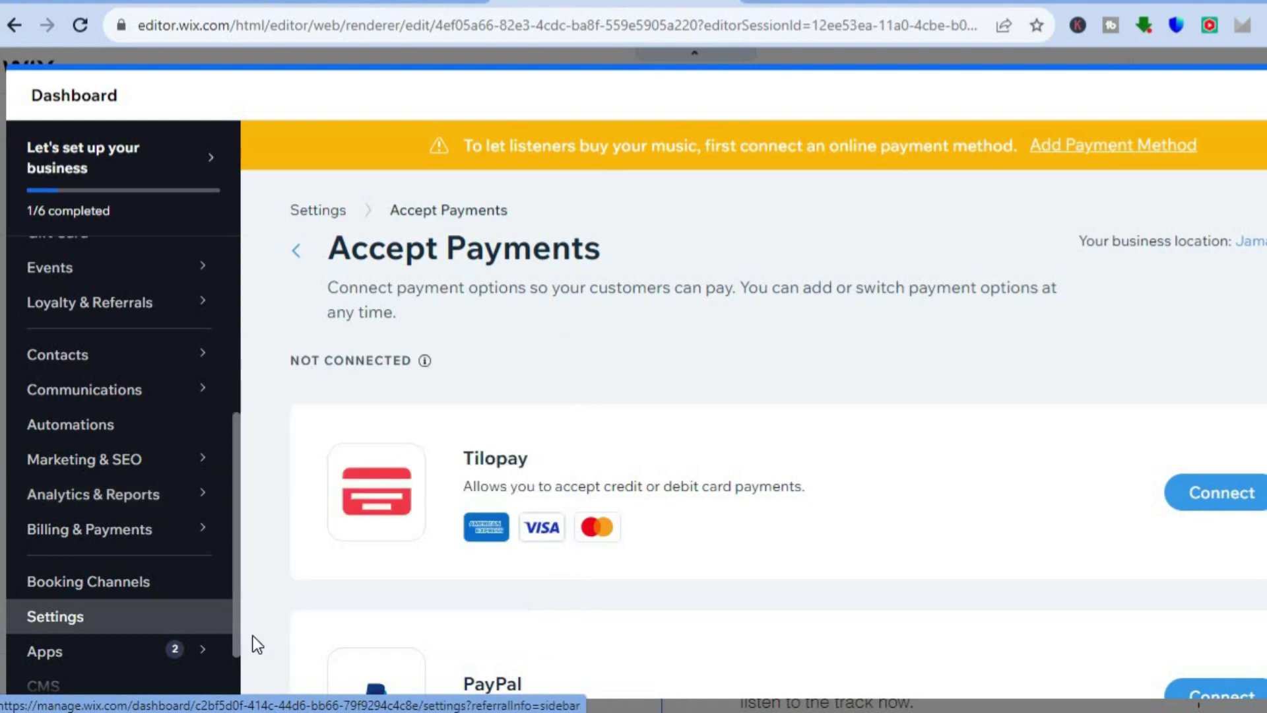
scroll(239, 574, "up", 1)
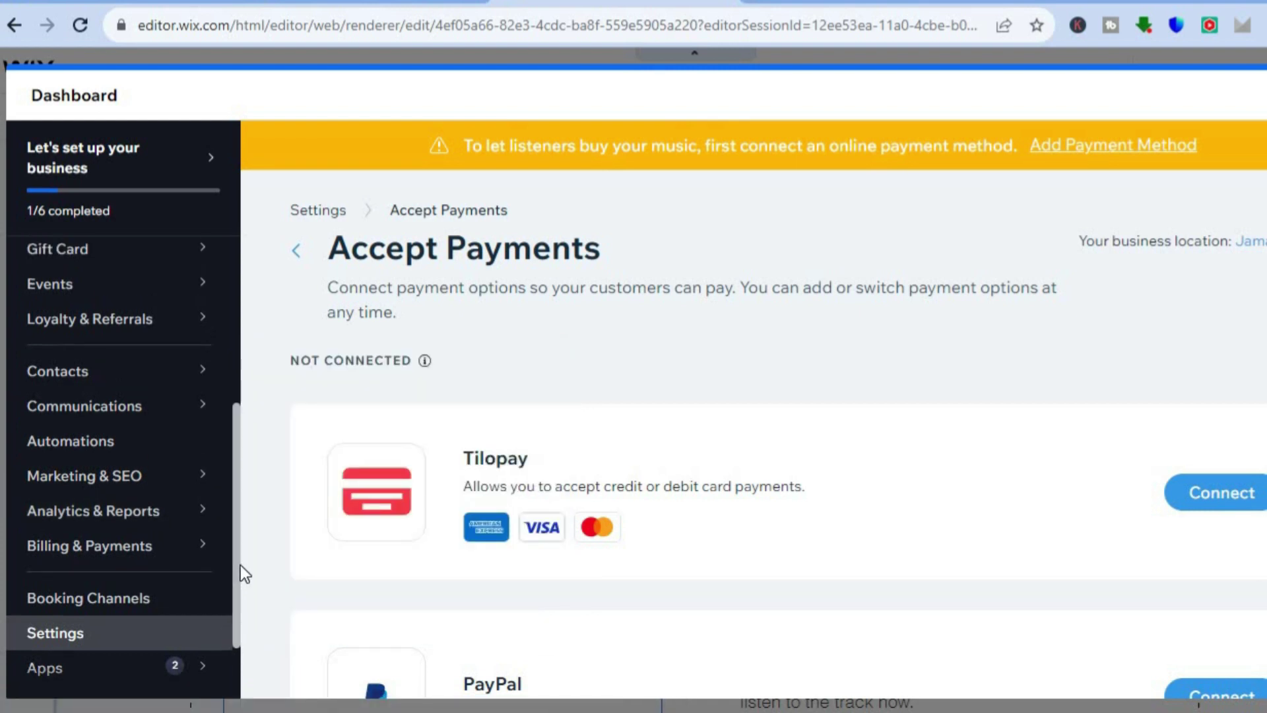
scroll(241, 565, "up", 3)
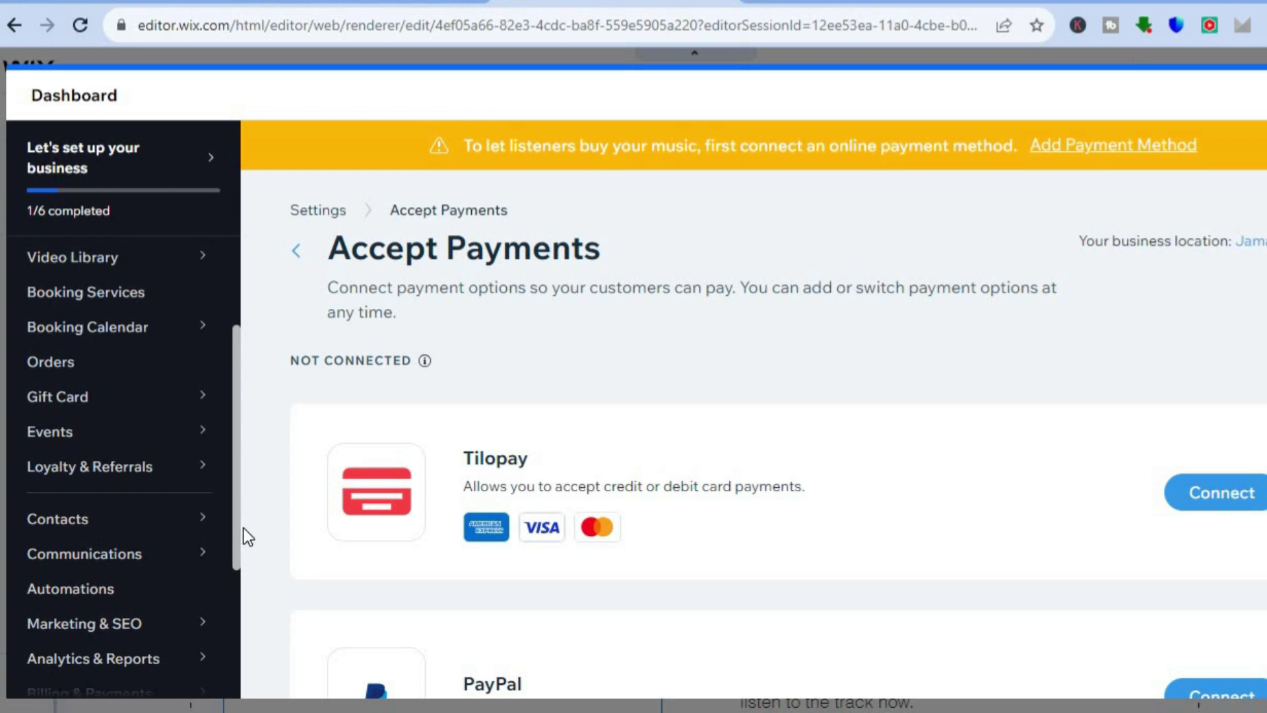
scroll(243, 536, "up", 1)
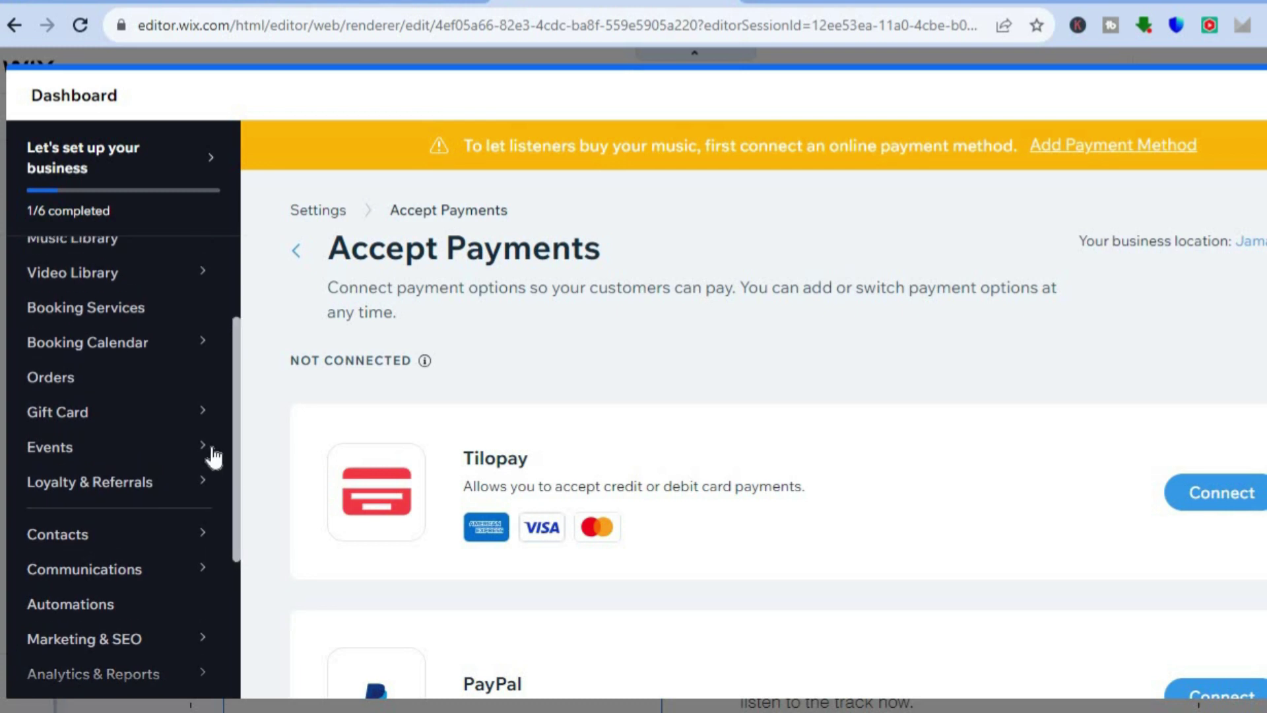
mouse_move(204, 447)
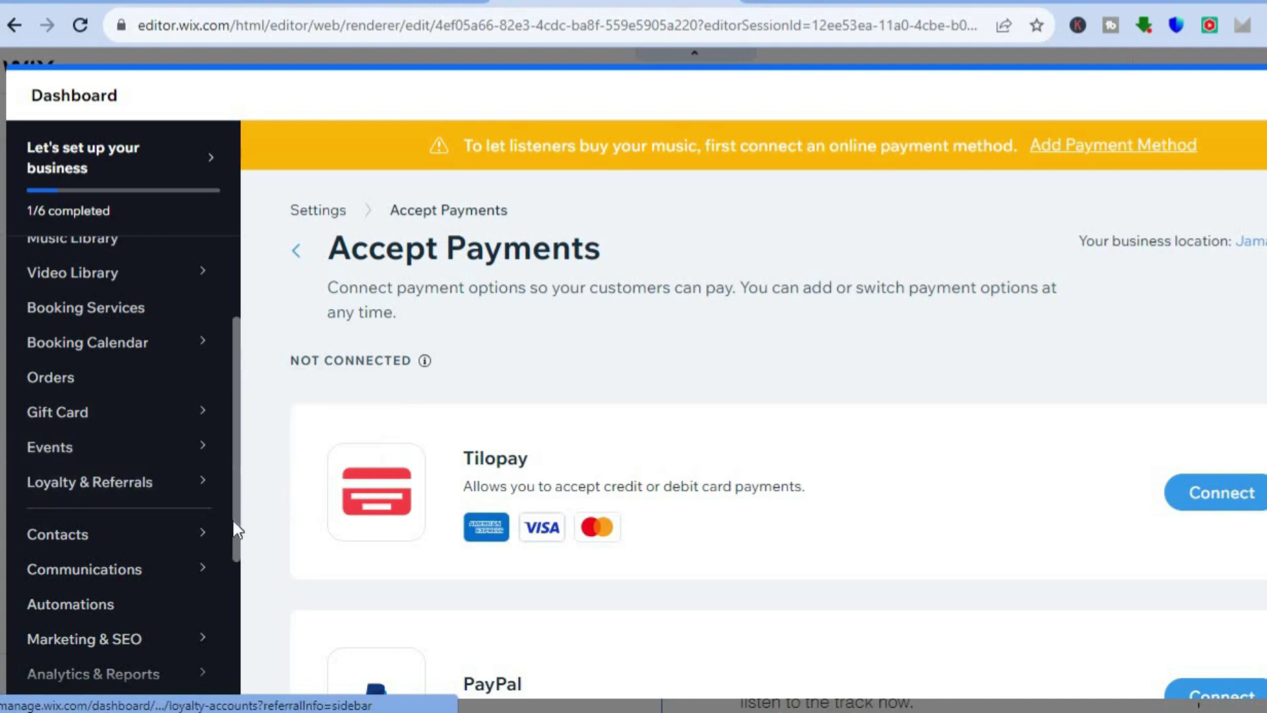
scroll(241, 470, "up", 3)
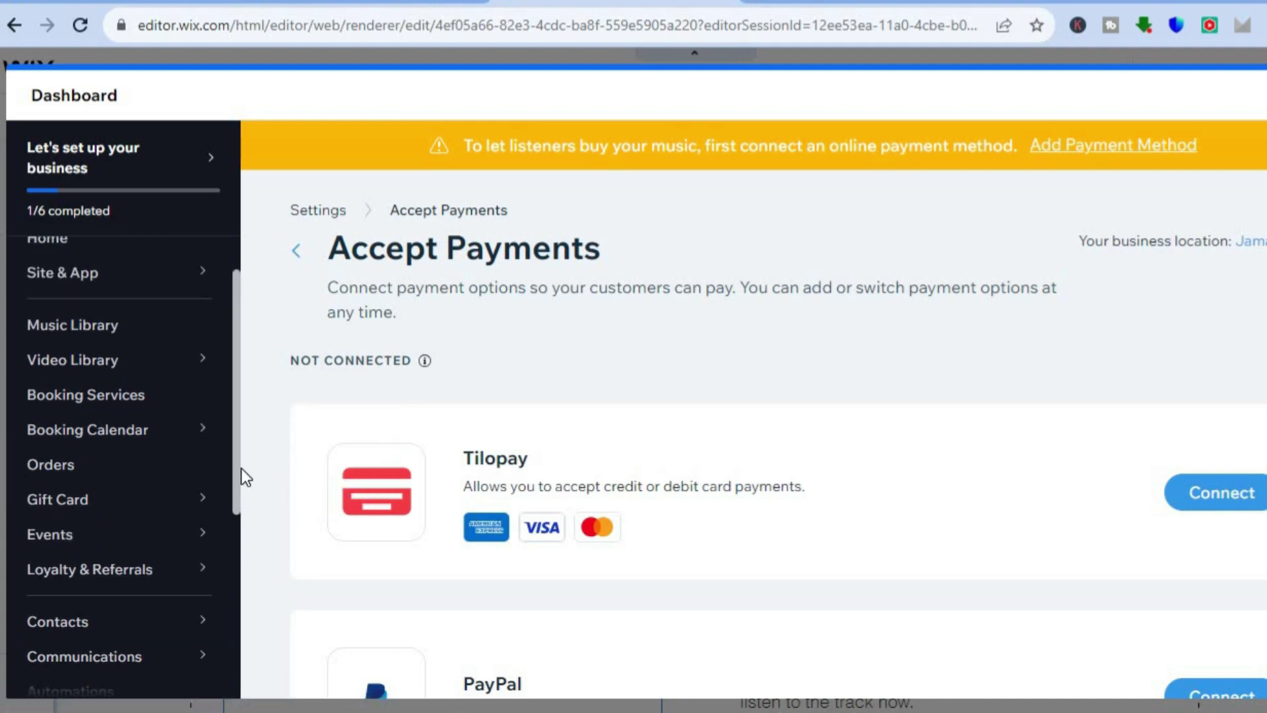
mouse_move(151, 460)
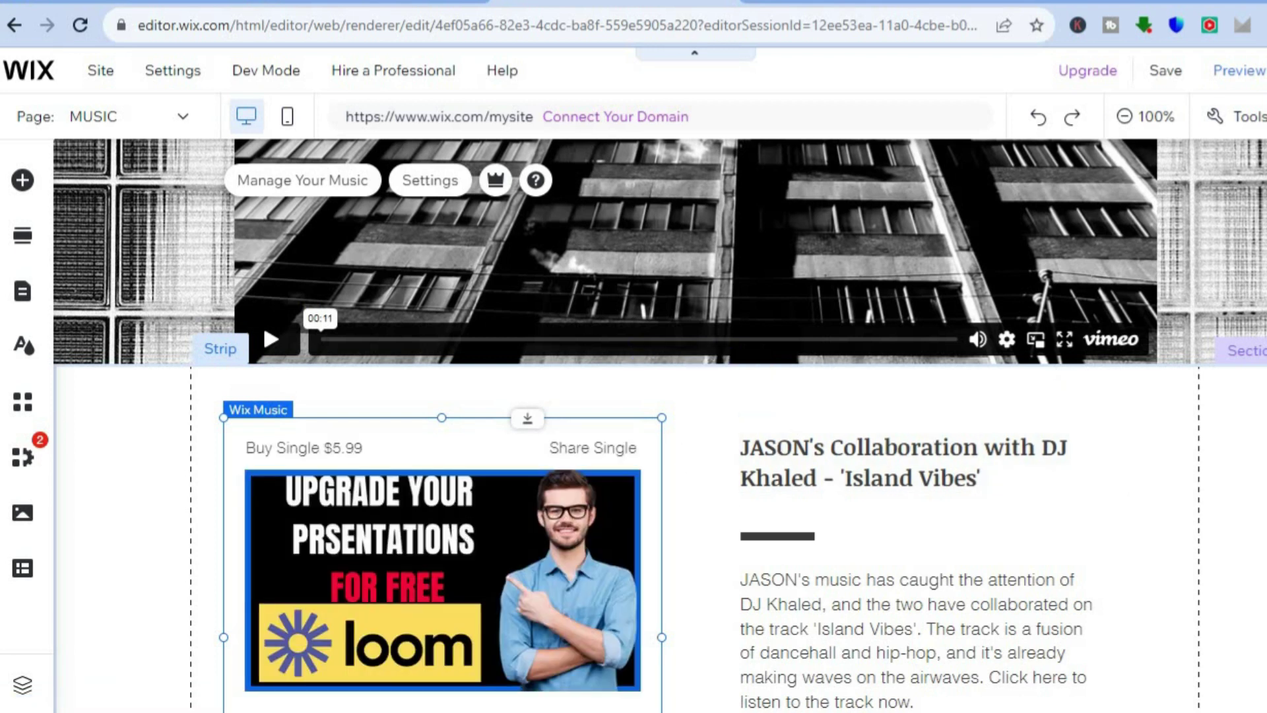
- Save the site on the free Wix.com domain with the address ending my-site-8
scroll(660, 425, "down", 6)
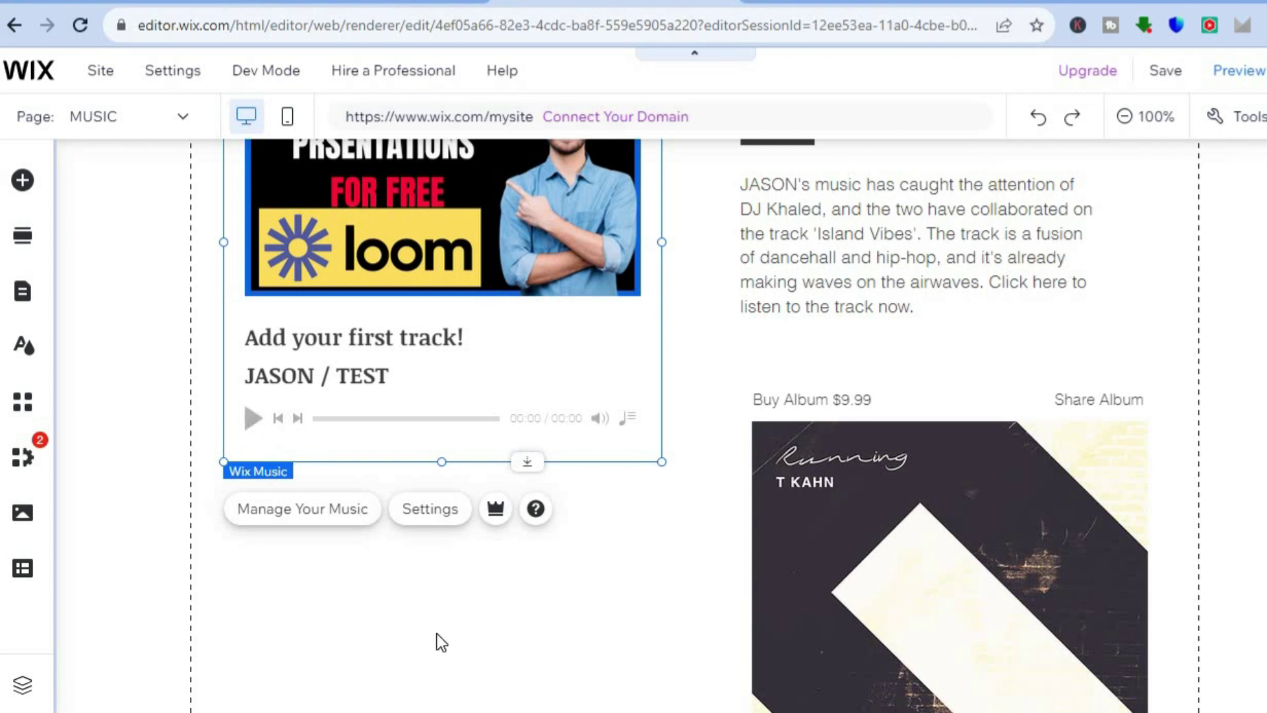
mouse_move(1171, 72)
left_click(1171, 72)
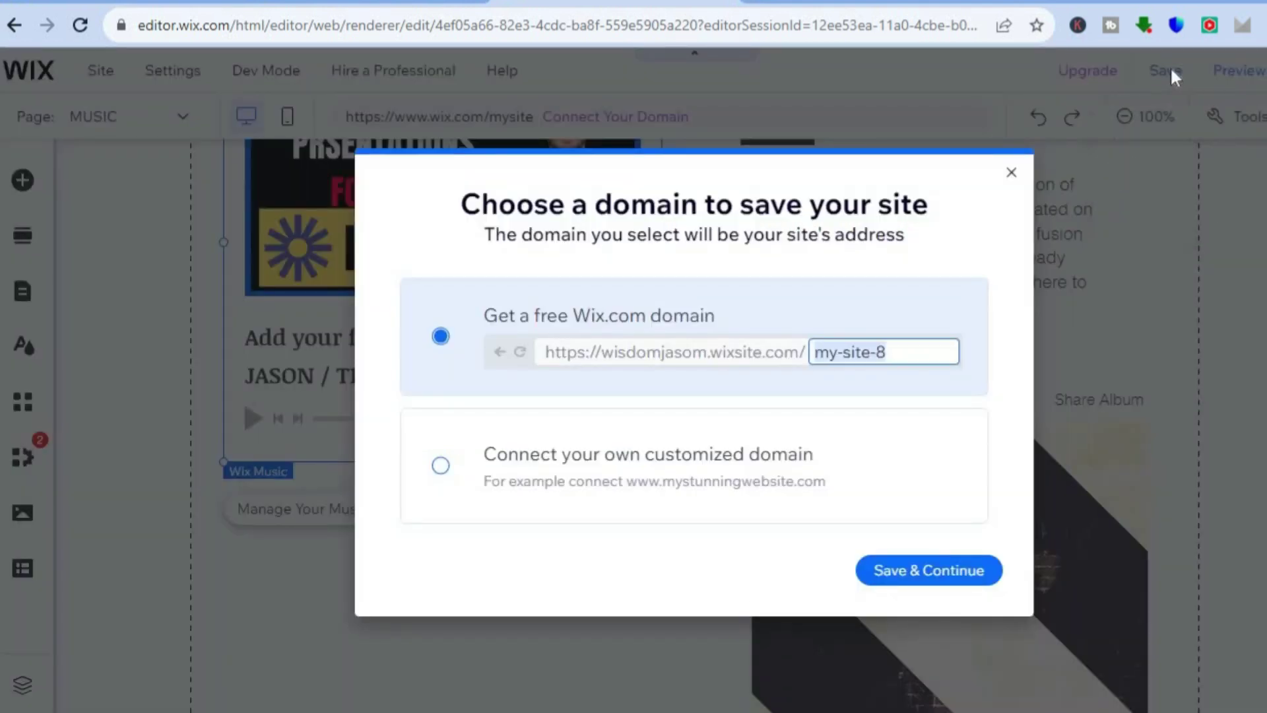
left_click(924, 572)
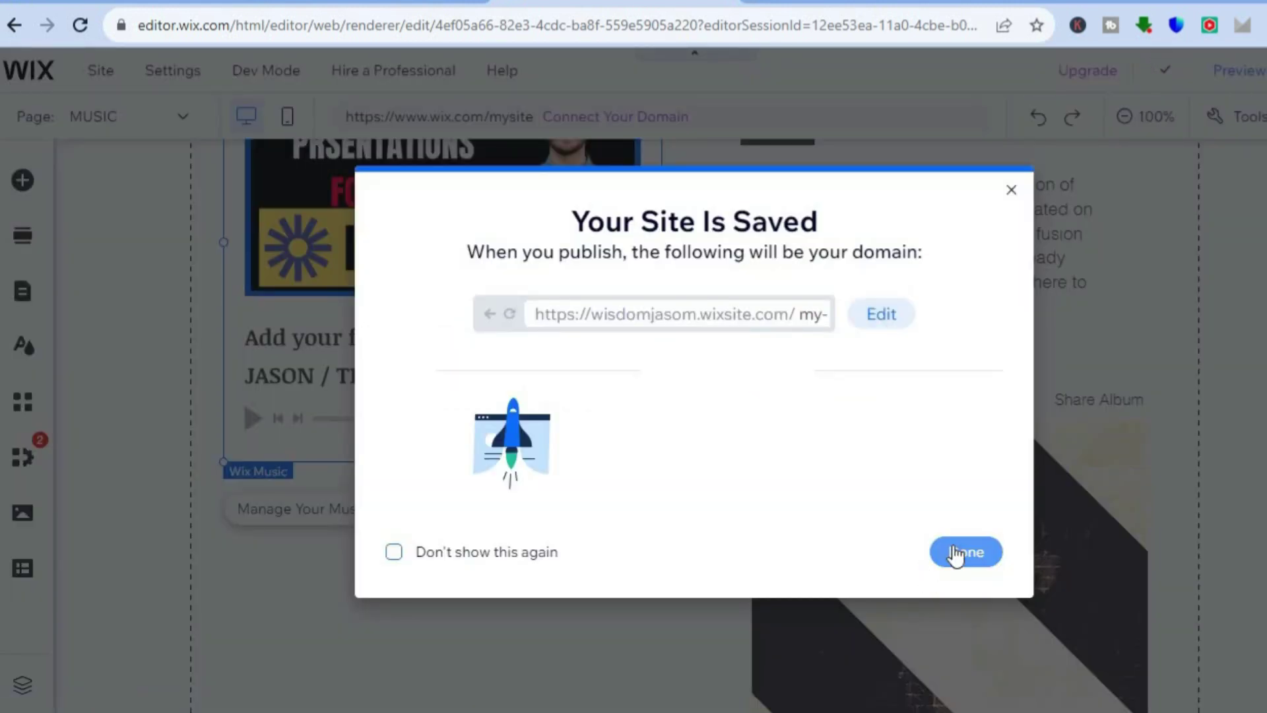
left_click(955, 553)
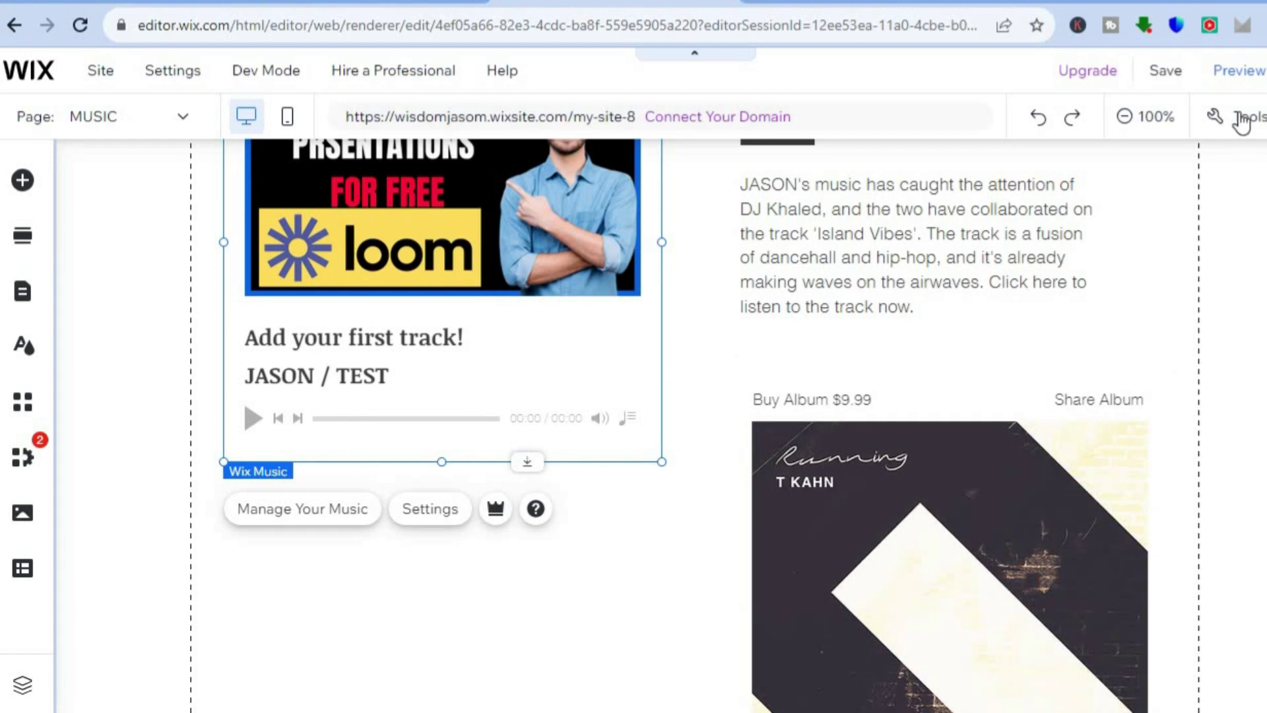
- Preview the site and examine its Music page, including the header, the new single's player and the album below
left_click(1250, 74)
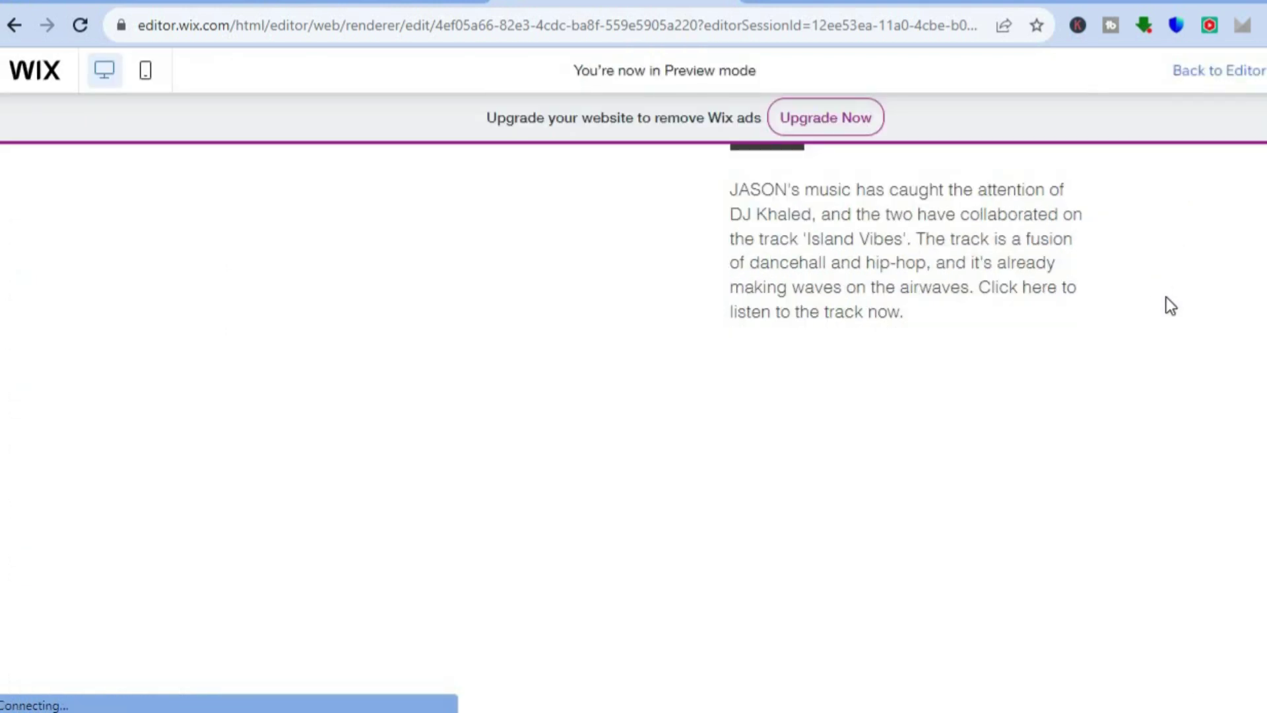
scroll(633, 396, "up", 10)
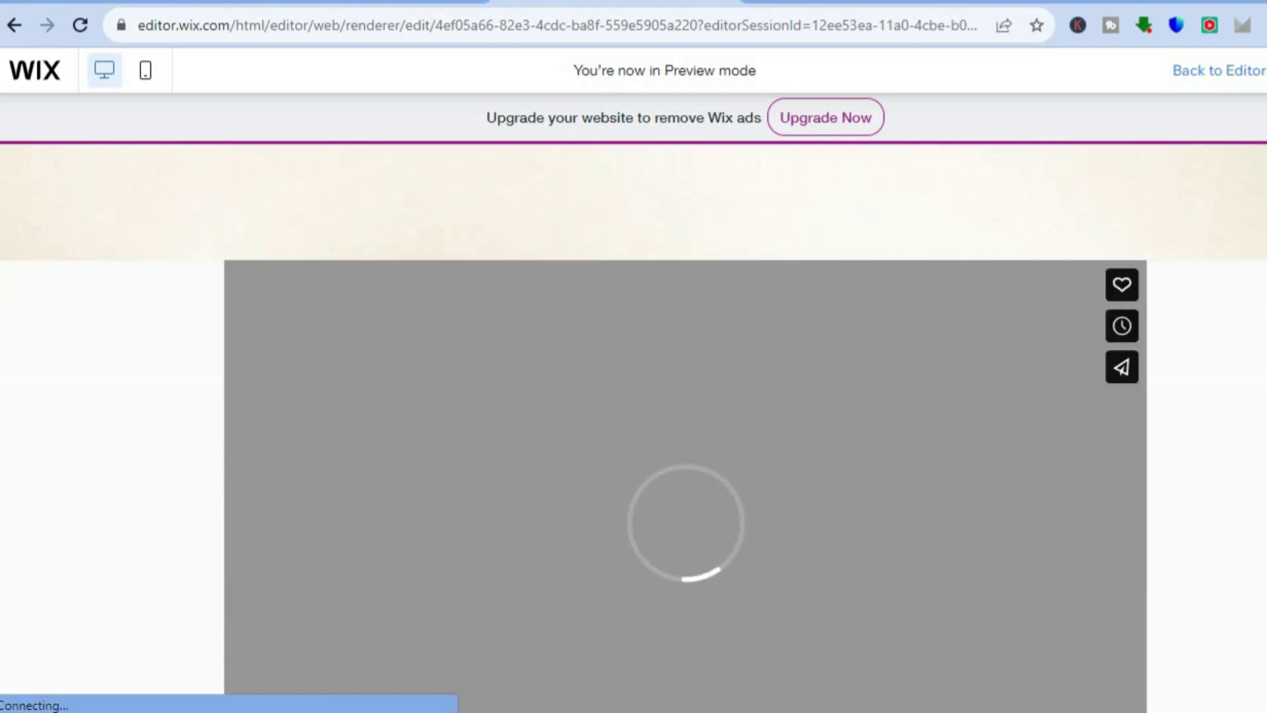
scroll(634, 396, "up", 2)
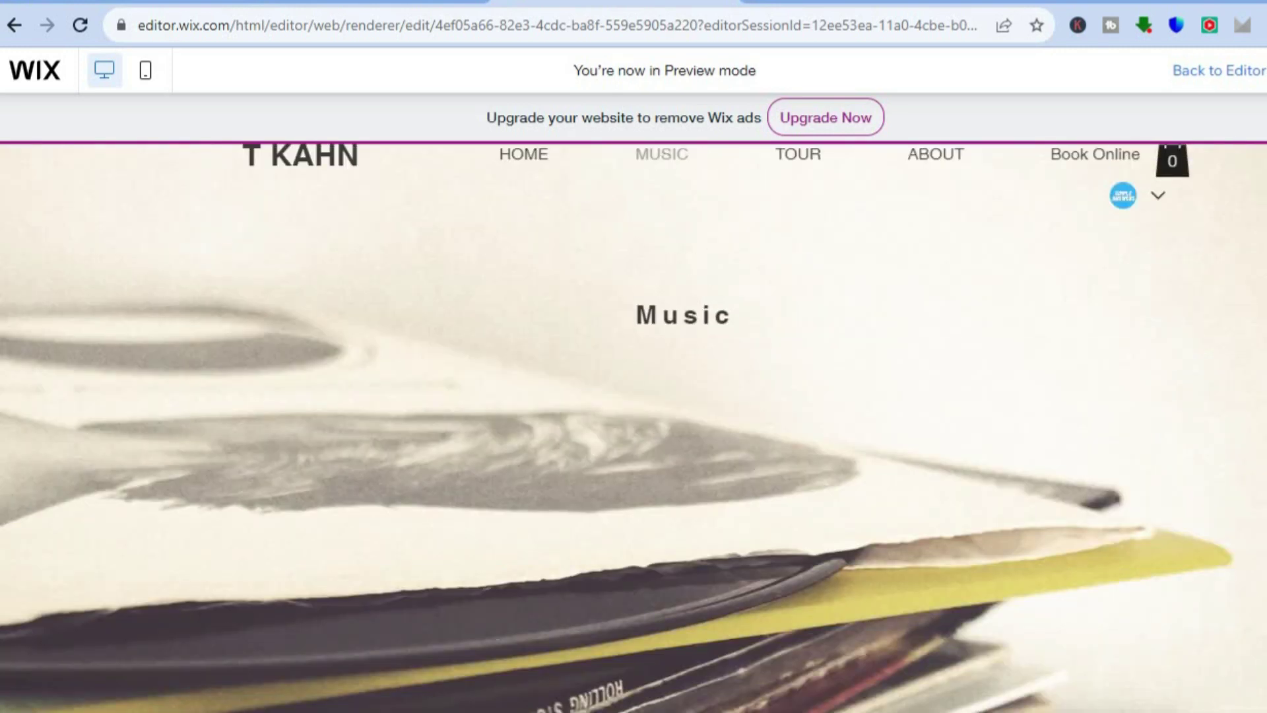
scroll(633, 396, "down", 10)
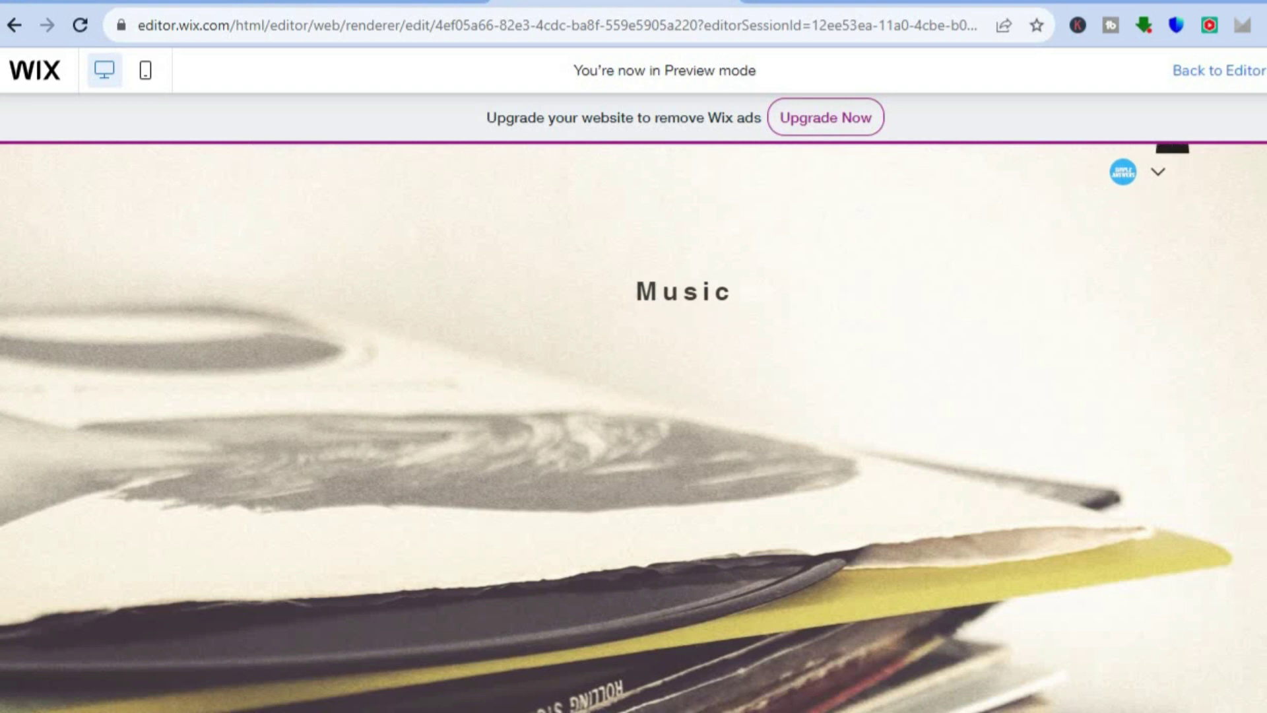
scroll(436, 359, "down", 10)
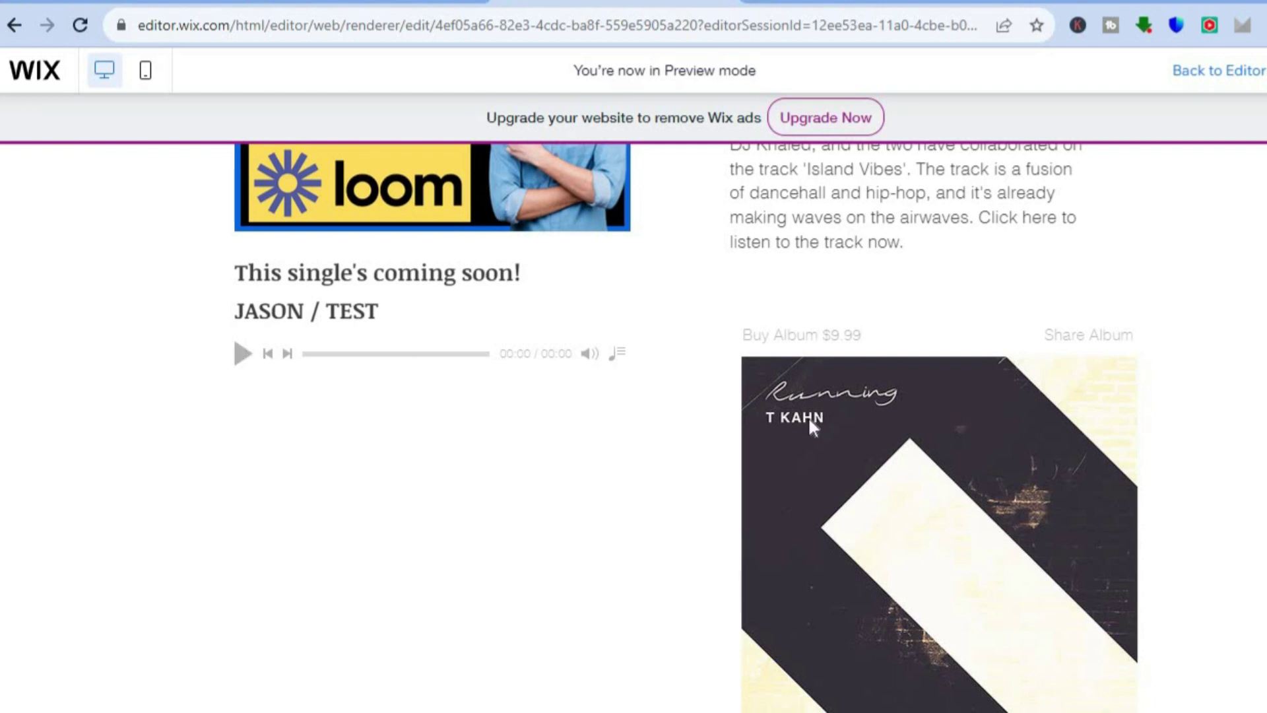
scroll(633, 428, "down", 6)
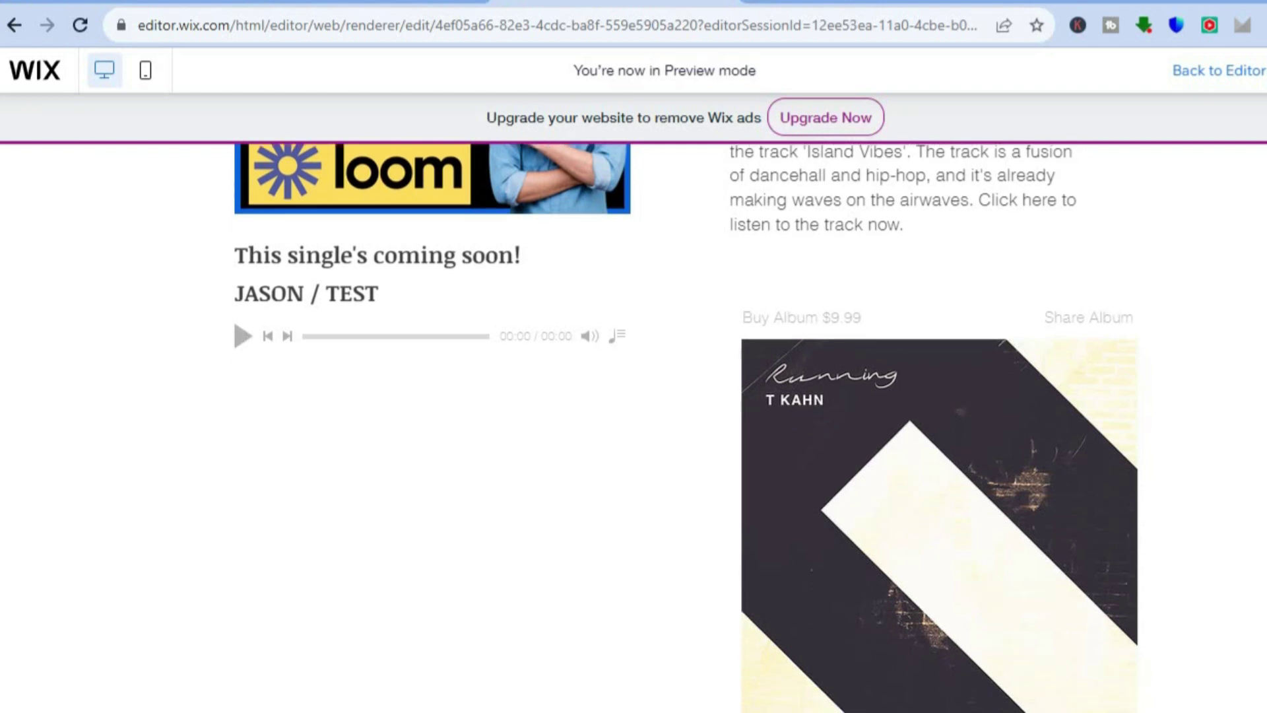
scroll(686, 428, "up", 8)
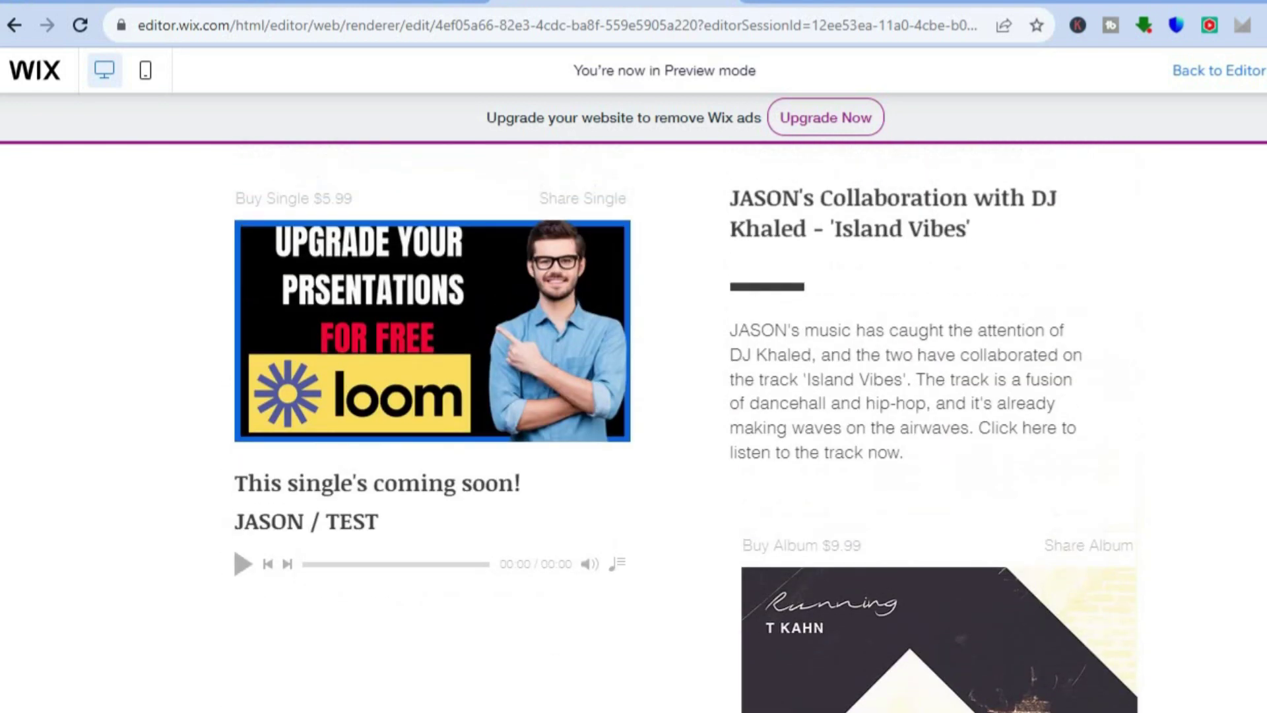
scroll(508, 331, "up", 2)
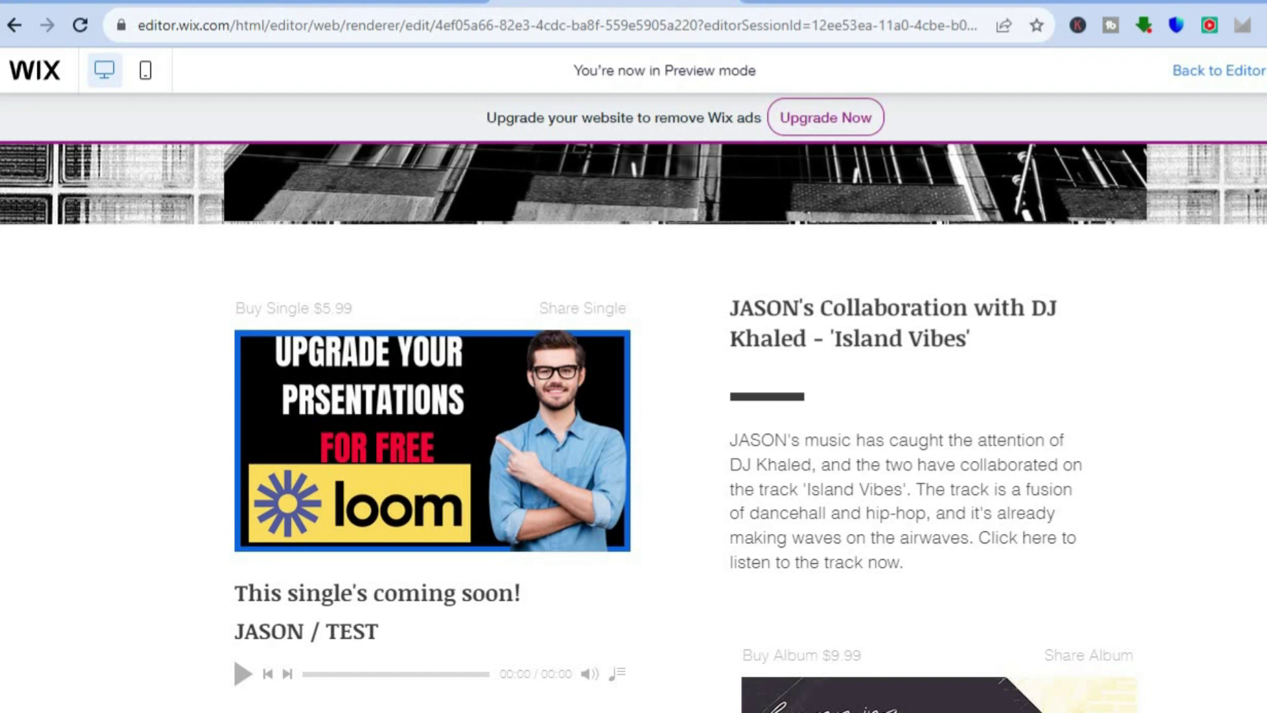
scroll(634, 428, "up", 6)
scroll(634, 428, "up", 2)
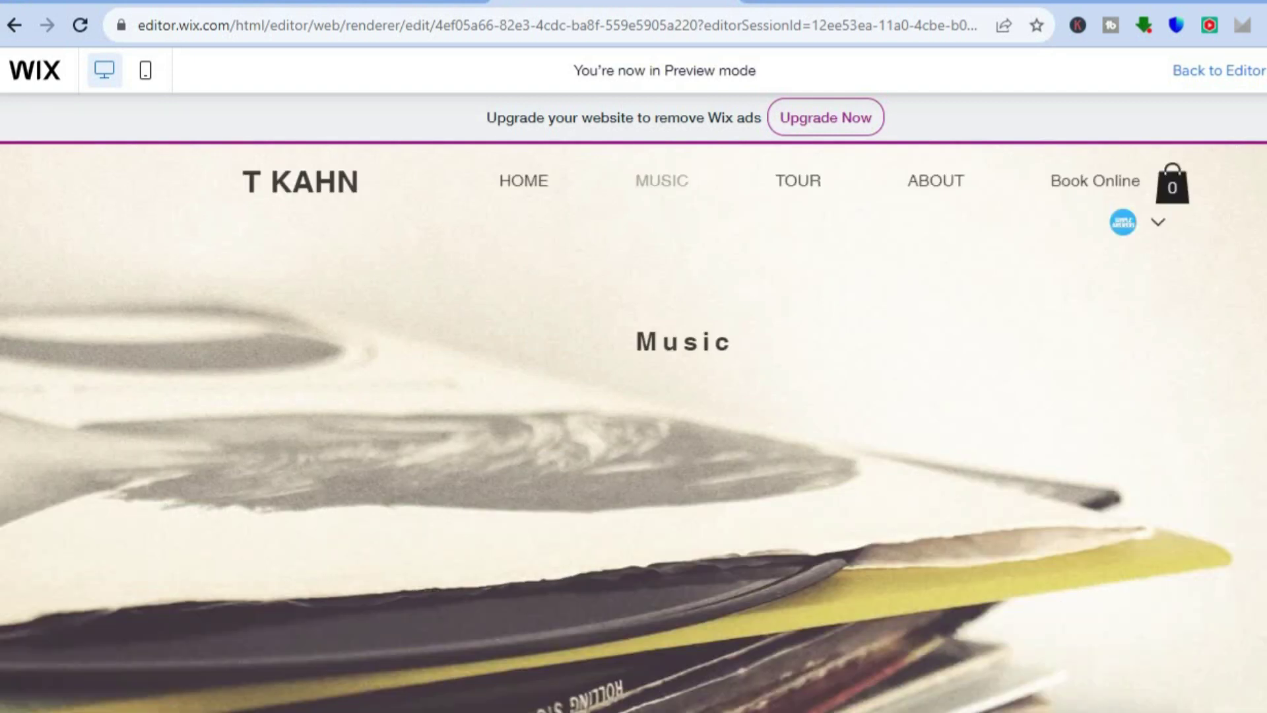